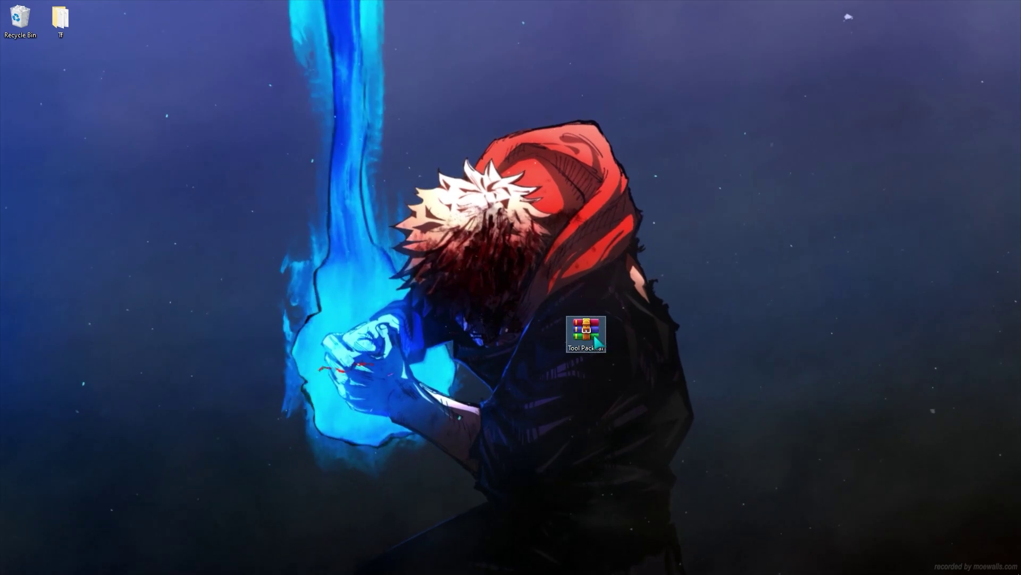
# Extract the Tool Pack.rar archive onto the desktop and open the extracted Tool Pack folder.
pyautogui.click(660, 149)
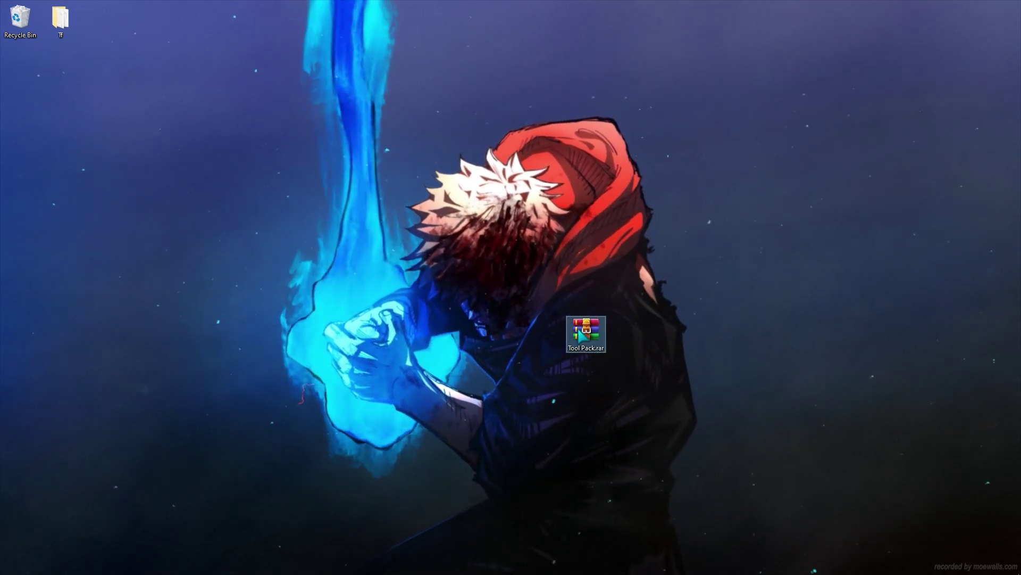
pyautogui.moveTo(21, 67); pyautogui.dragTo(587, 368)
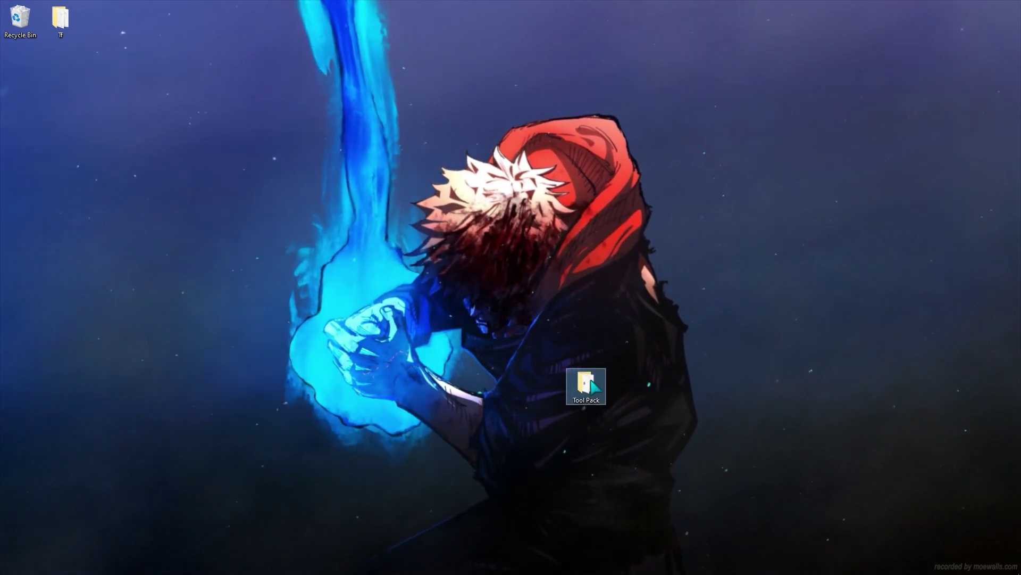
pyautogui.doubleClick(586, 367)
pyautogui.moveTo(530, 153); pyautogui.dragTo(607, 123)
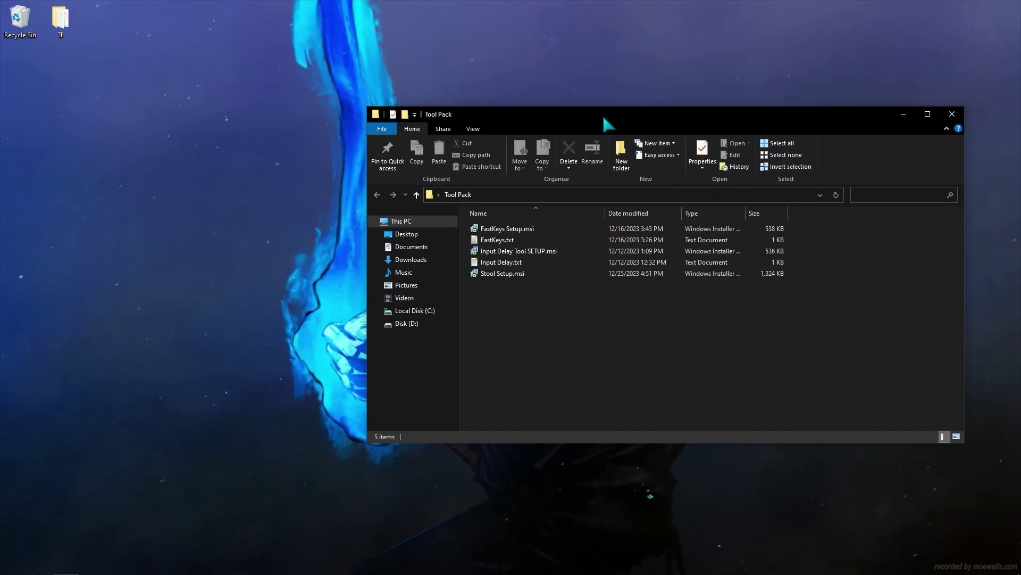
# Install FastKeys from FastKeys Setup.msi with the default setup options and close the finished installer.
pyautogui.click(530, 229)
pyautogui.doubleClick(529, 229)
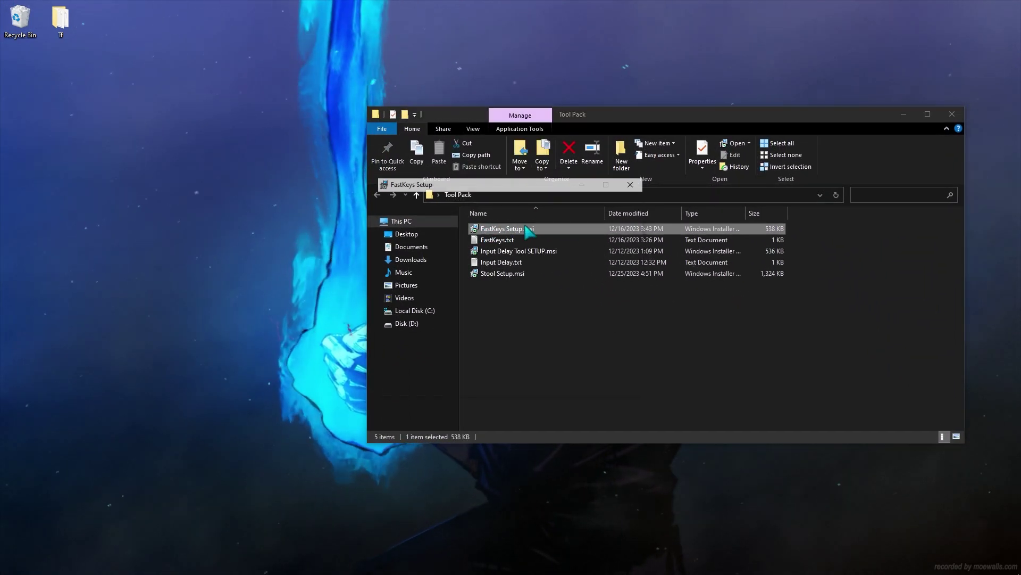
pyautogui.click(559, 383)
pyautogui.click(564, 384)
pyautogui.click(562, 383)
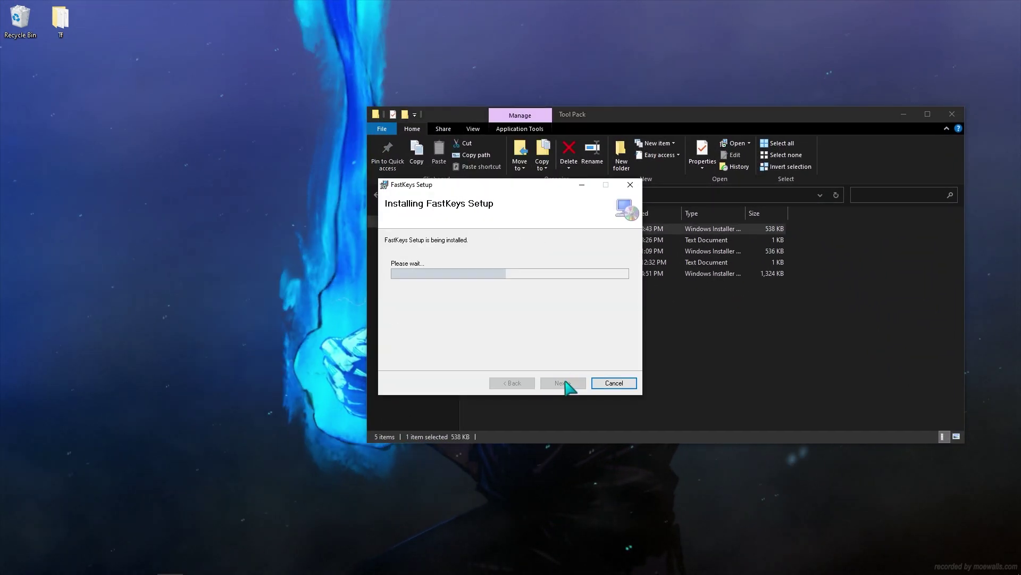
pyautogui.click(563, 383)
# Open FastKeys.txt with the recommended values, place it beside the work area, and launch FastKeys from the desktop.
pyautogui.doubleClick(497, 239)
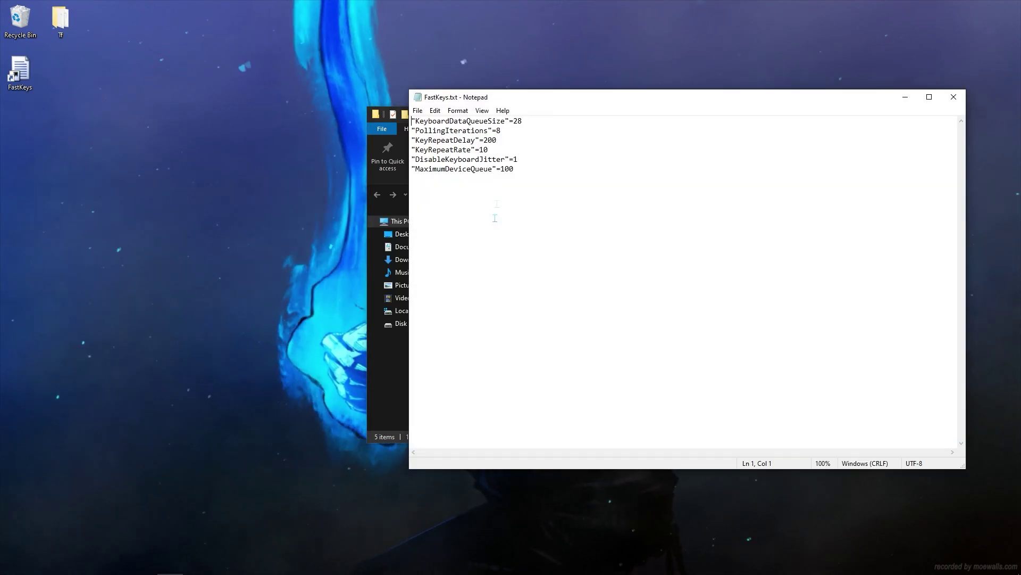
pyautogui.moveTo(478, 96); pyautogui.dragTo(667, 98)
pyautogui.doubleClick(20, 80)
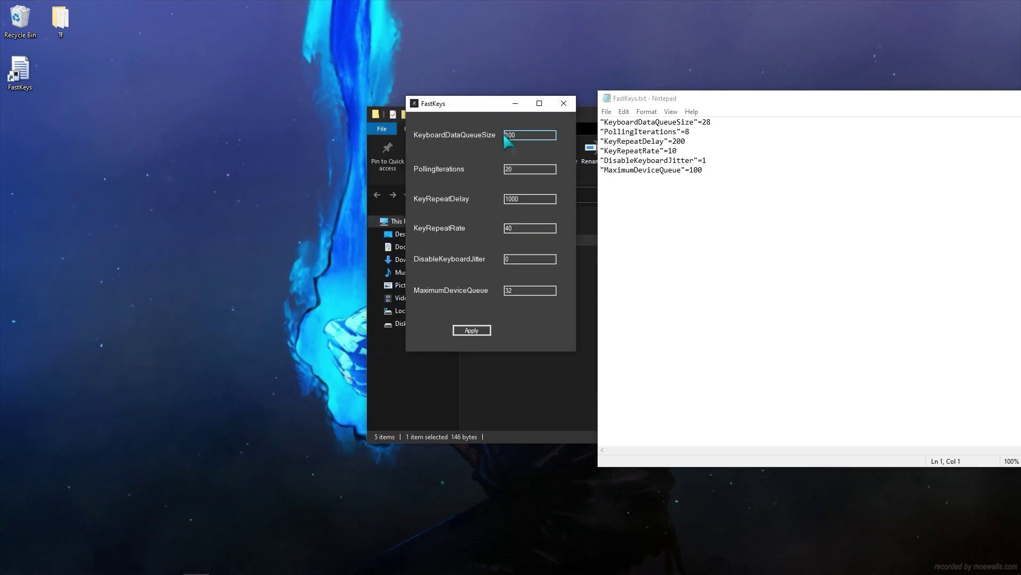
# Set KeyboardDataQueueSize to 28 and PollingIterations to 8 in FastKeys.
pyautogui.write('28')
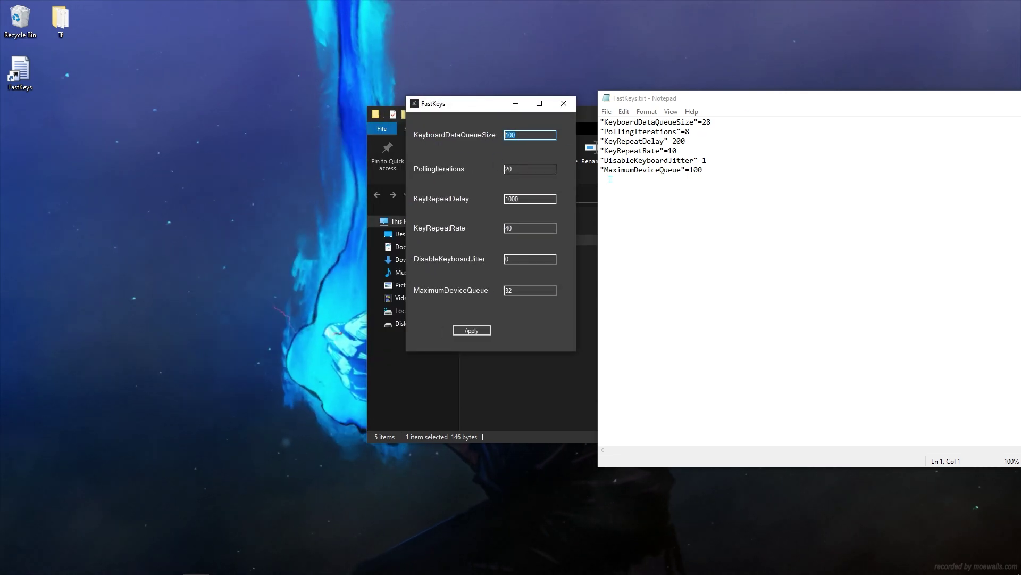
pyautogui.click(524, 171)
pyautogui.press('BackSpace')
pyautogui.press('BackSpace')
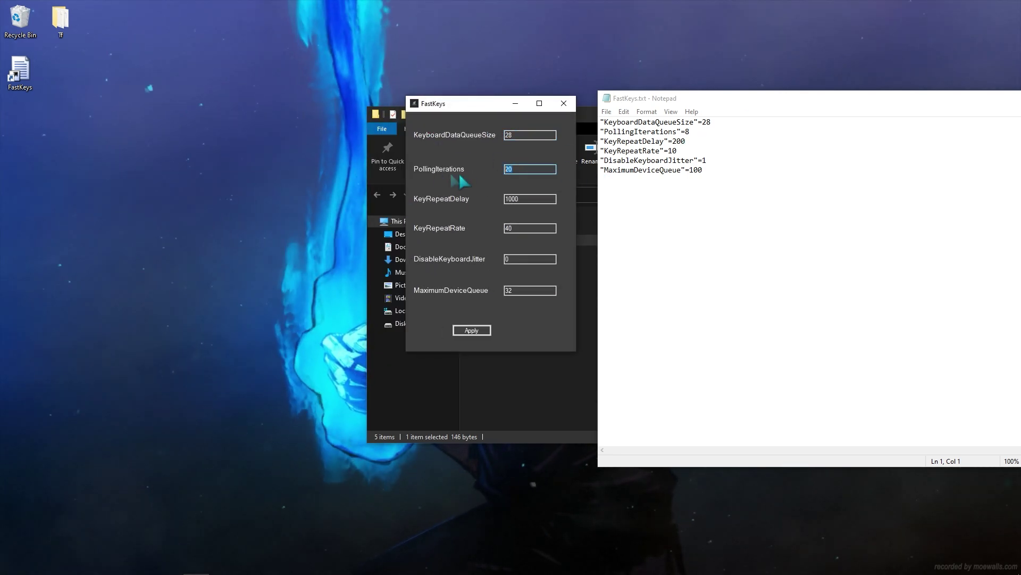
pyautogui.write('8')
# Set KeyRepeatDelay to 200 and KeyRepeatRate to 10 in FastKeys.
pyautogui.doubleClick(527, 198)
pyautogui.press('BackSpace')
pyautogui.write('200')
pyautogui.press('Tab')
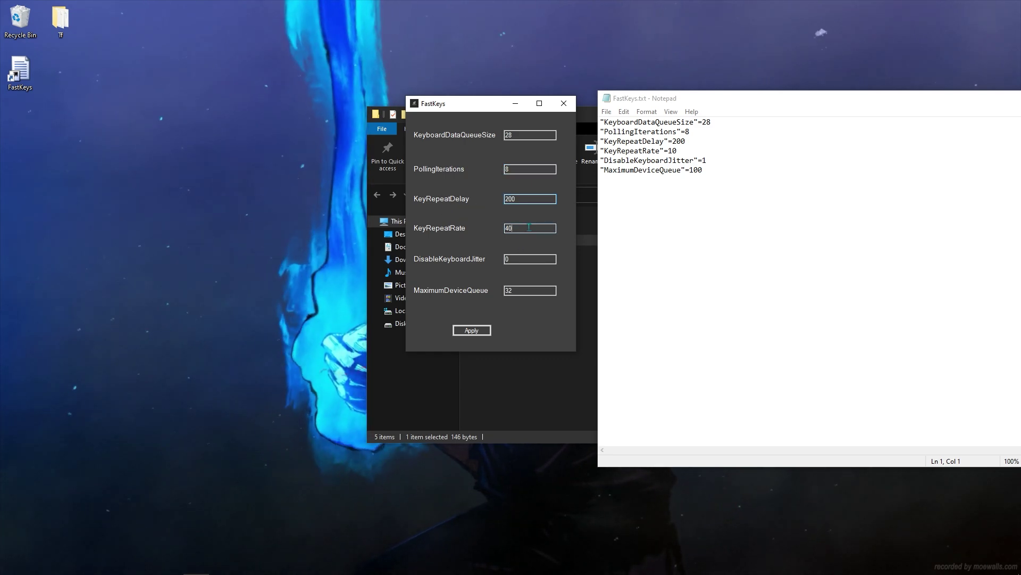
pyautogui.write('10')
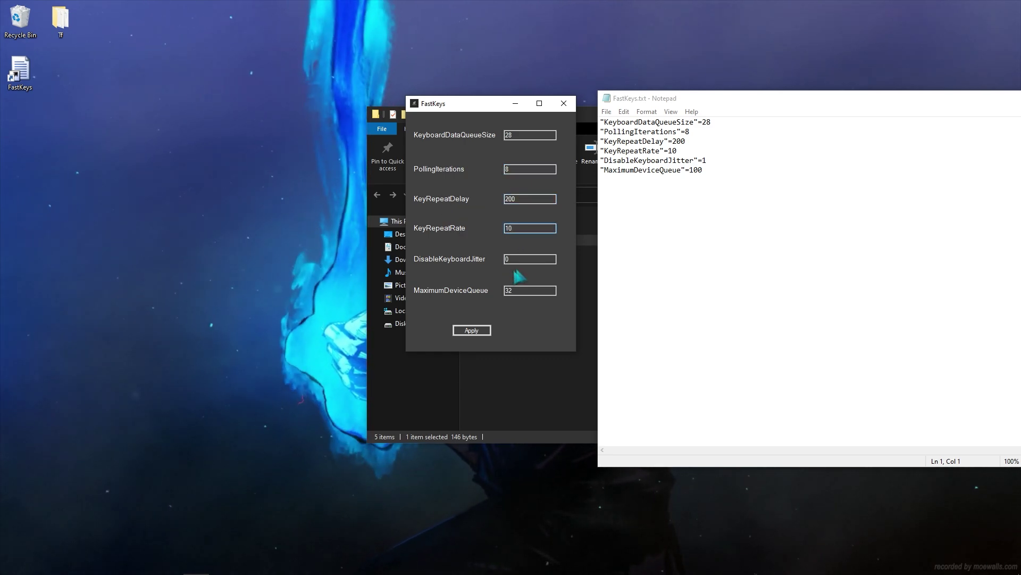
# Set DisableKeyboardJitter to 1 and MaximumDeviceQueue to 100, and apply the FastKeys settings.
pyautogui.press('Tab')
pyautogui.write('1')
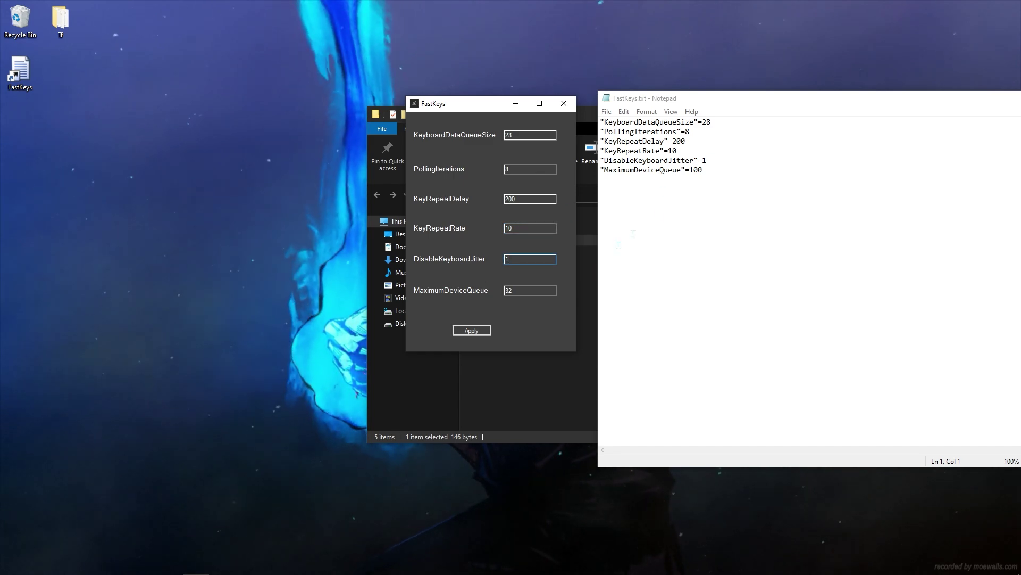
pyautogui.press('Tab')
pyautogui.write('1')
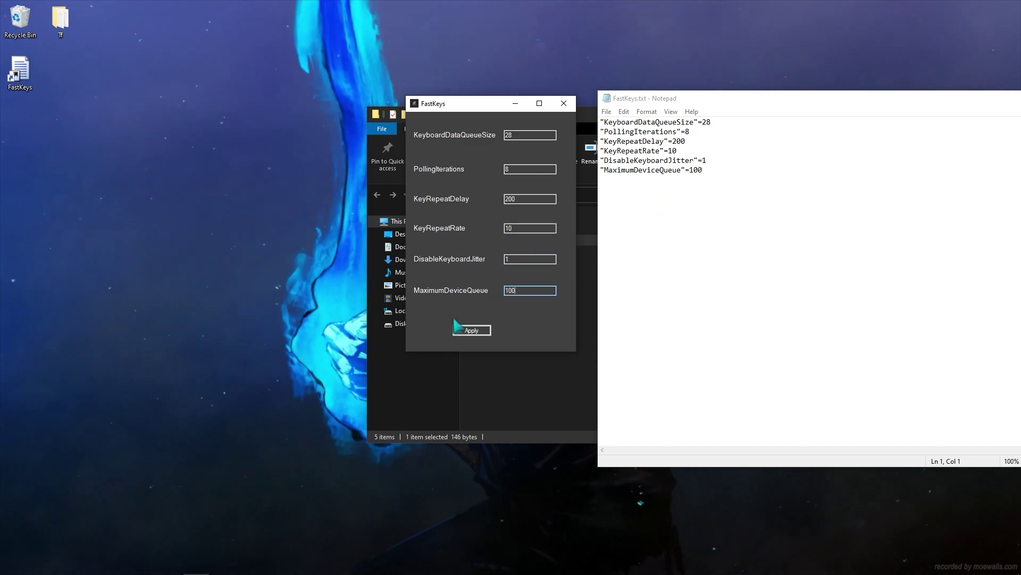
pyautogui.click(471, 331)
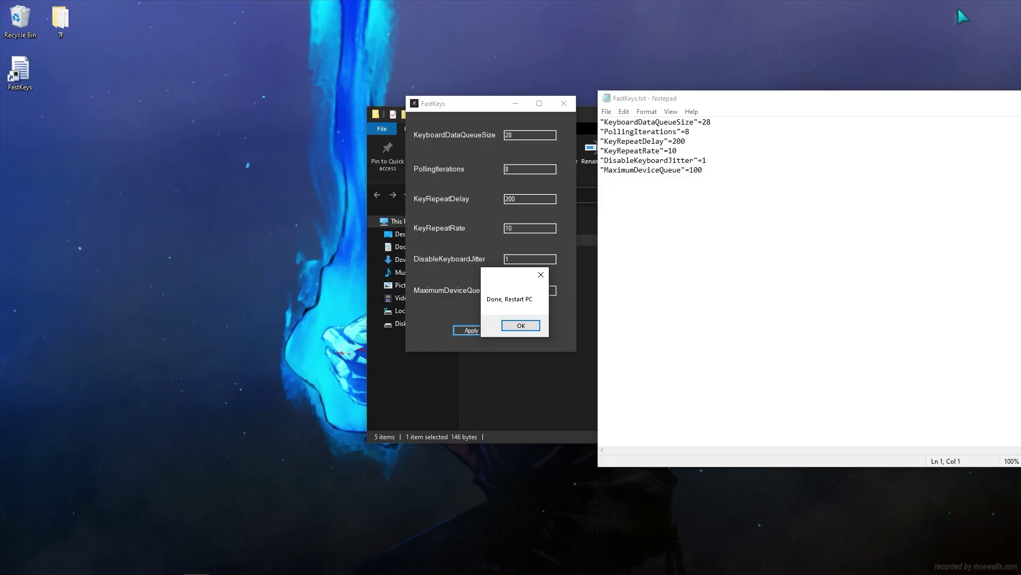
pyautogui.click(518, 325)
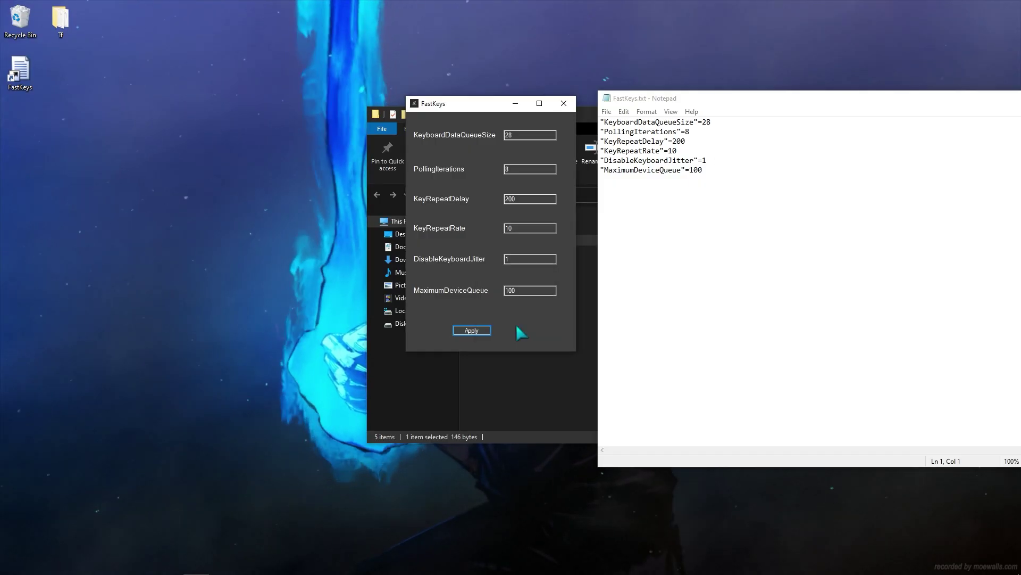
# Close FastKeys and the FastKeys.txt notes to return to the Tool Pack folder.
pyautogui.click(563, 103)
pyautogui.moveTo(685, 101); pyautogui.dragTo(486, 133)
pyautogui.click(942, 133)
# Install the Input Delay Tool from Input Delay Tool SETUP.msi with the default options and close the installer.
pyautogui.doubleClick(596, 250)
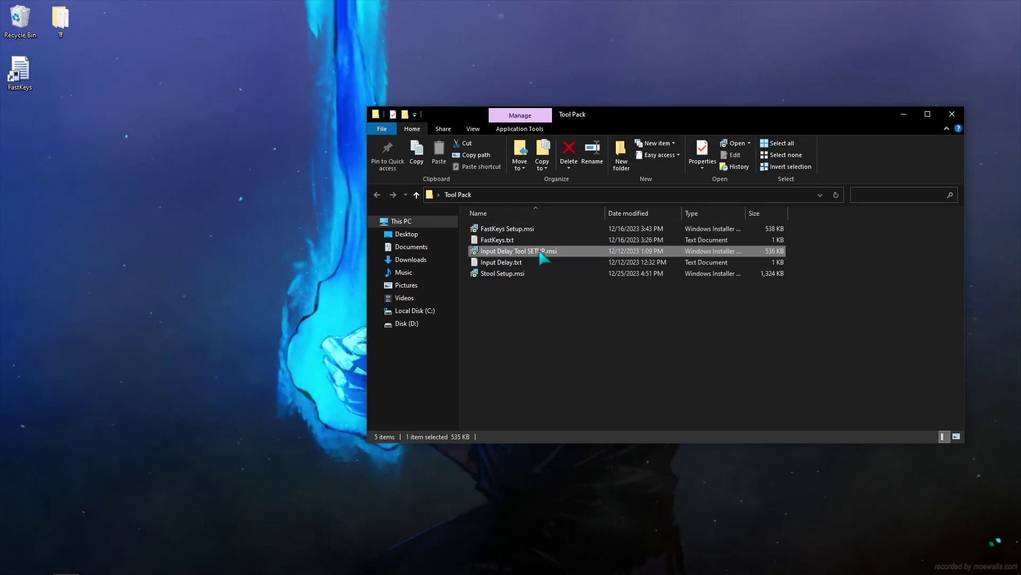
pyautogui.click(568, 383)
pyautogui.click(568, 383)
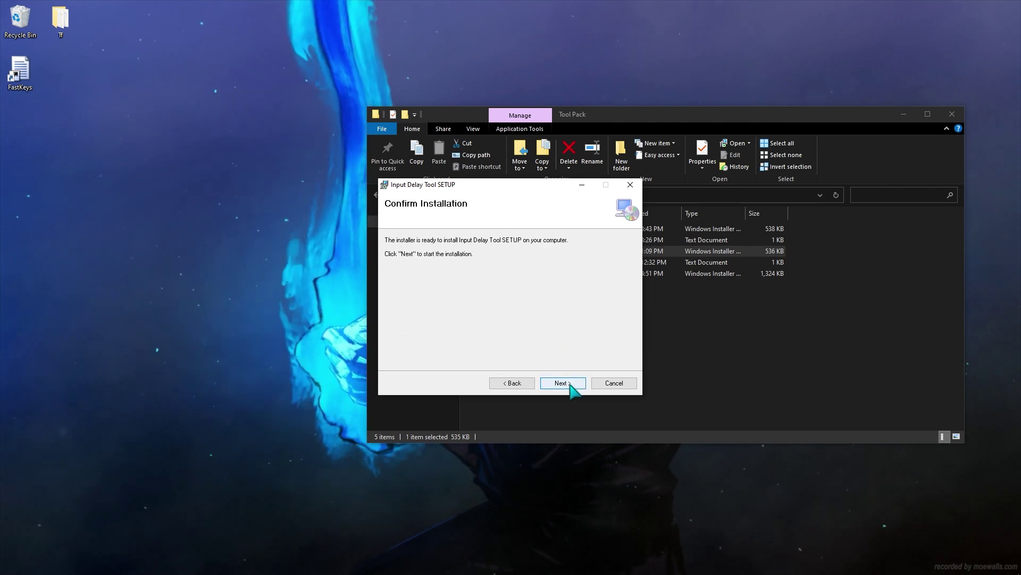
pyautogui.click(568, 383)
pyautogui.click(563, 383)
# Launch Input Delay Tool FREE and open Input Delay.txt, arranging the two windows side by side.
pyautogui.click(20, 129)
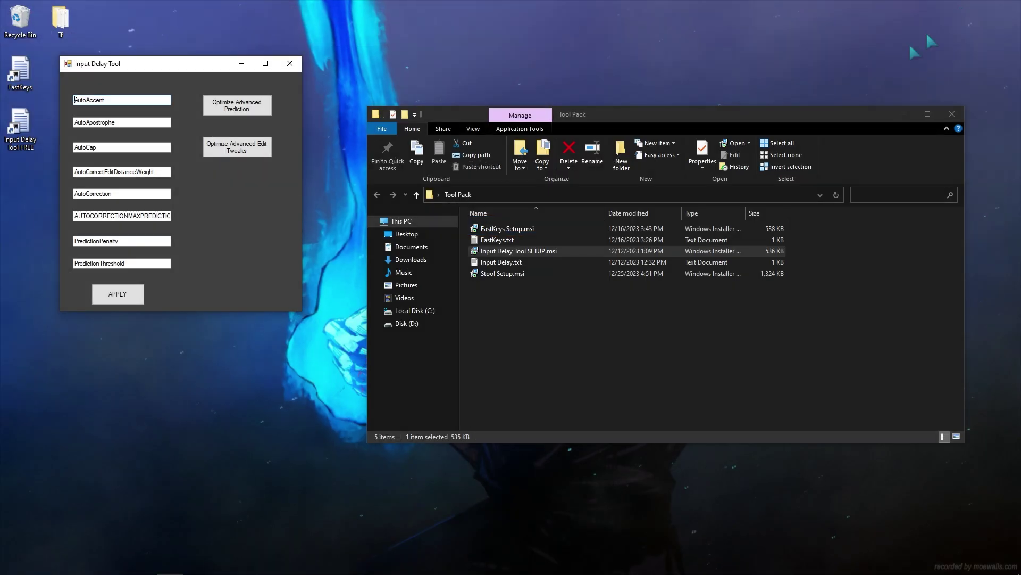
pyautogui.doubleClick(501, 262)
pyautogui.moveTo(479, 109); pyautogui.dragTo(617, 110)
pyautogui.moveTo(190, 70); pyautogui.dragTo(412, 117)
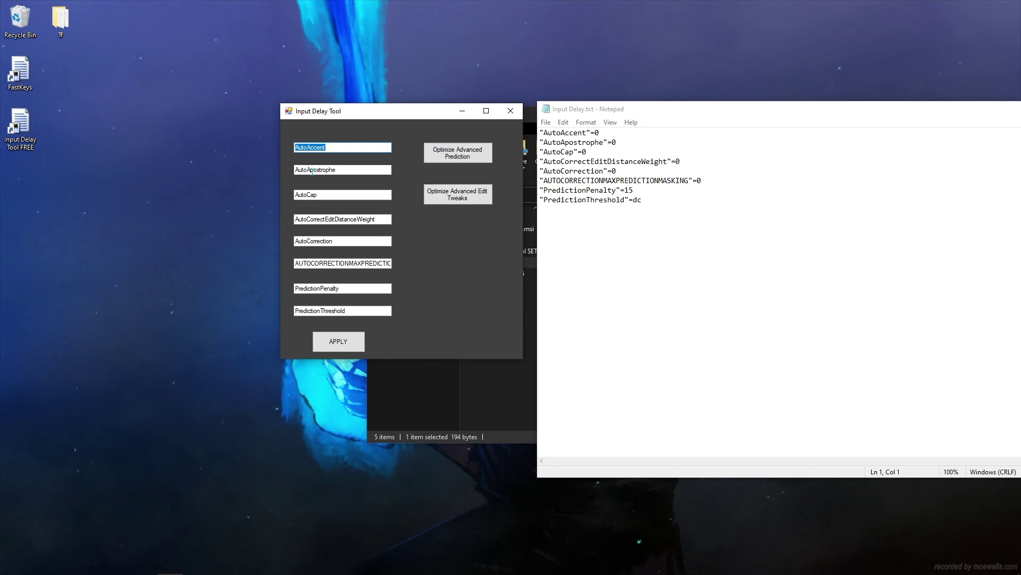
# Set AutoAccent, AutoApostrophe, AutoCap, AutoCorrectEditDistanceWeight, AutoCorrection and AUTOCORRECTIONMAXPREDICTIONMASKING to 0, and PredictionPenalty to 15, in the Input Delay Tool.
pyautogui.click(624, 146)
pyautogui.click(354, 170)
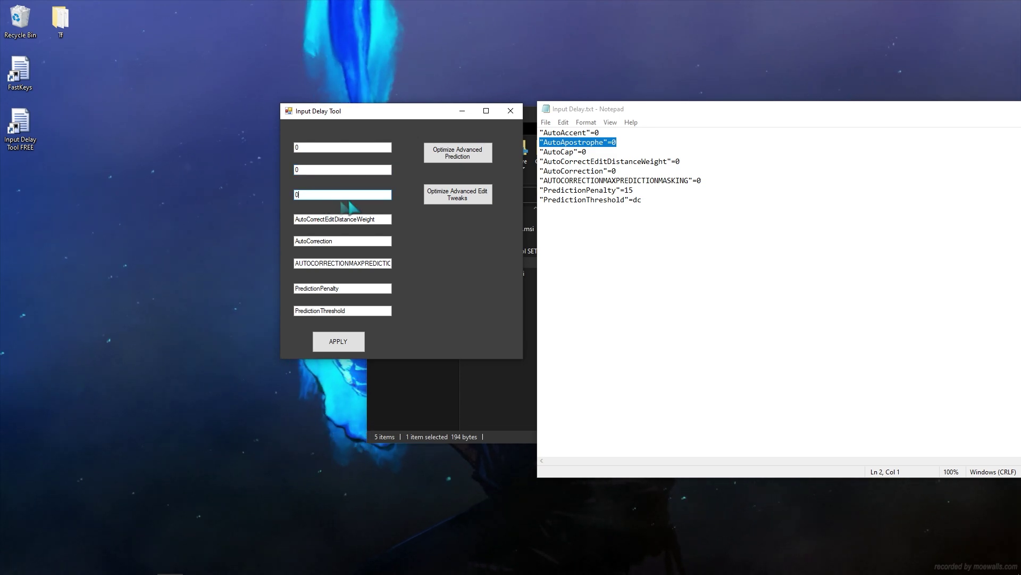
pyautogui.moveTo(354, 221); pyautogui.dragTo(273, 222)
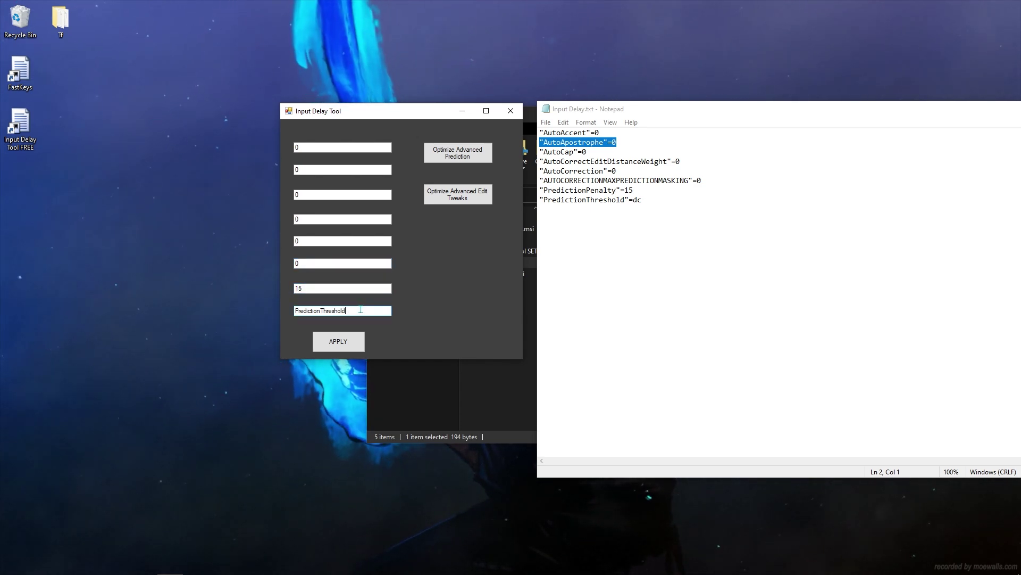
# Change PredictionThreshold to 200 in both Input Delay.txt and the Input Delay Tool, and apply the tool's values.
pyautogui.moveTo(646, 200); pyautogui.dragTo(634, 203)
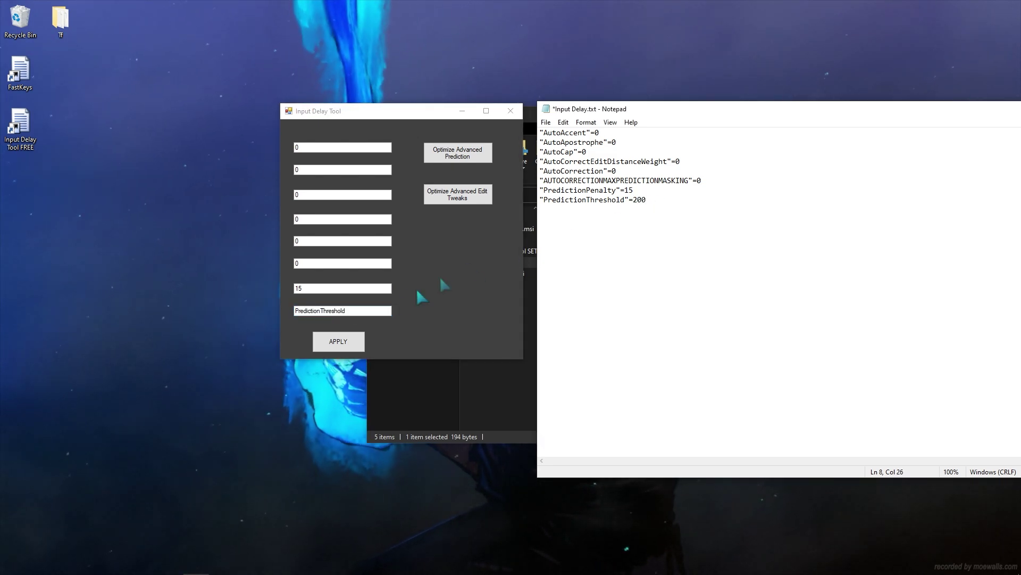
pyautogui.click(370, 310)
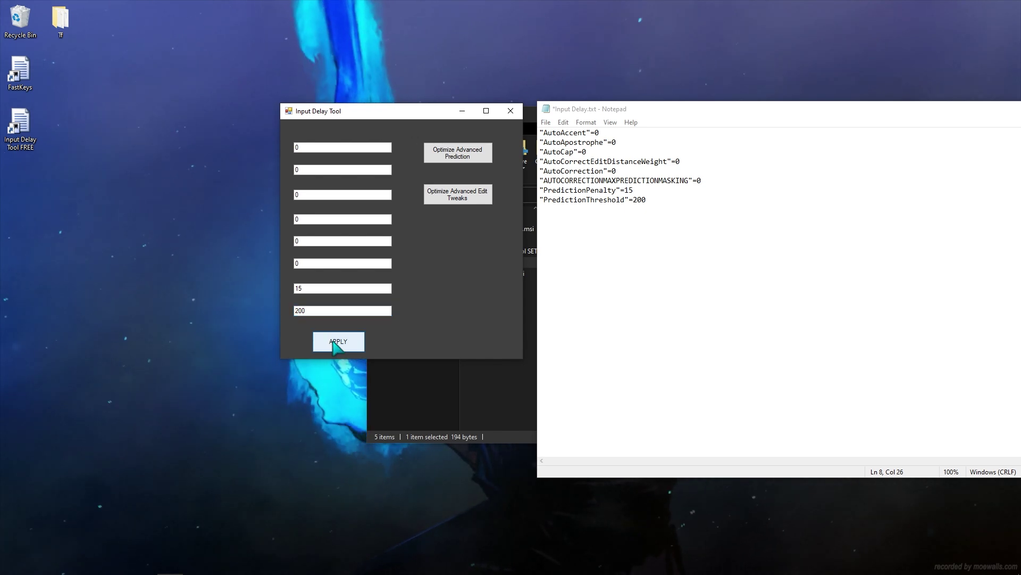
# Run Optimize Advanced Prediction and Optimize Advanced Edit Tweaks, and close the Input Delay Tool.
pyautogui.click(456, 151)
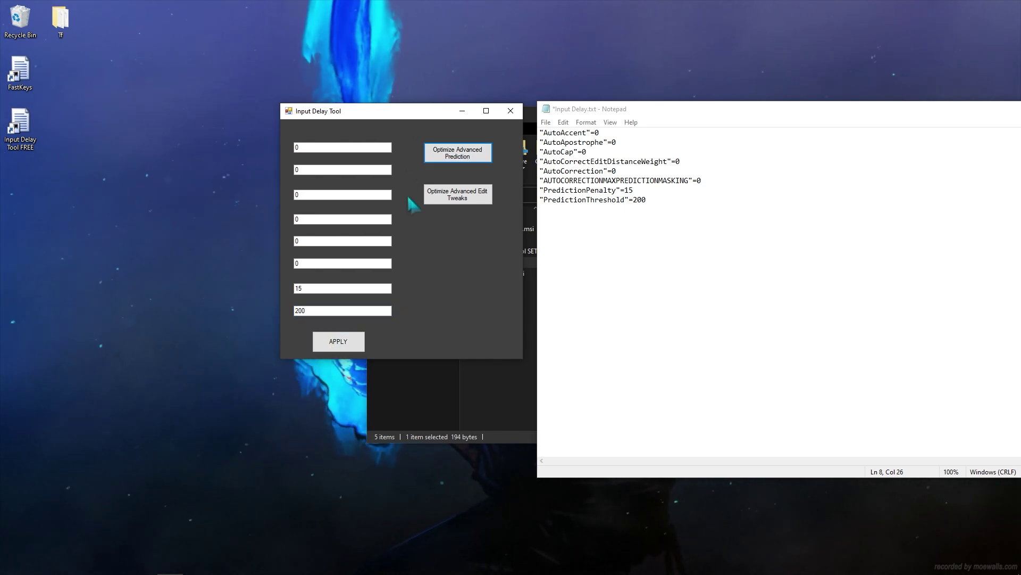
pyautogui.click(455, 201)
pyautogui.moveTo(375, 112); pyautogui.dragTo(366, 119)
pyautogui.click(501, 119)
# Close Input Delay.txt and save its changes.
pyautogui.moveTo(570, 109); pyautogui.dragTo(293, 145)
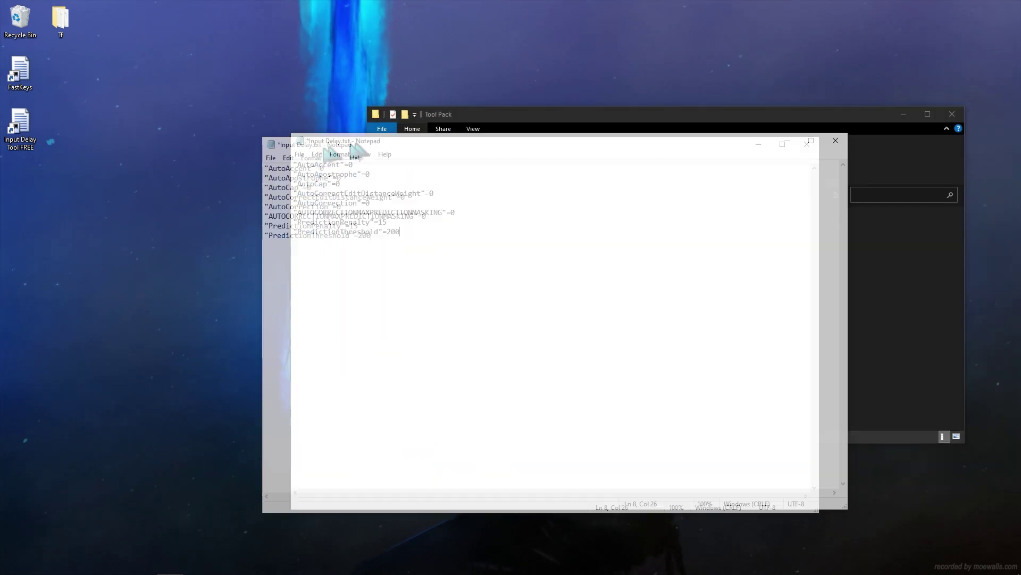
pyautogui.click(805, 144)
pyautogui.click(521, 300)
# Install STool from Stool Setup.msi with the default options and close the finished installer.
pyautogui.doubleClick(506, 274)
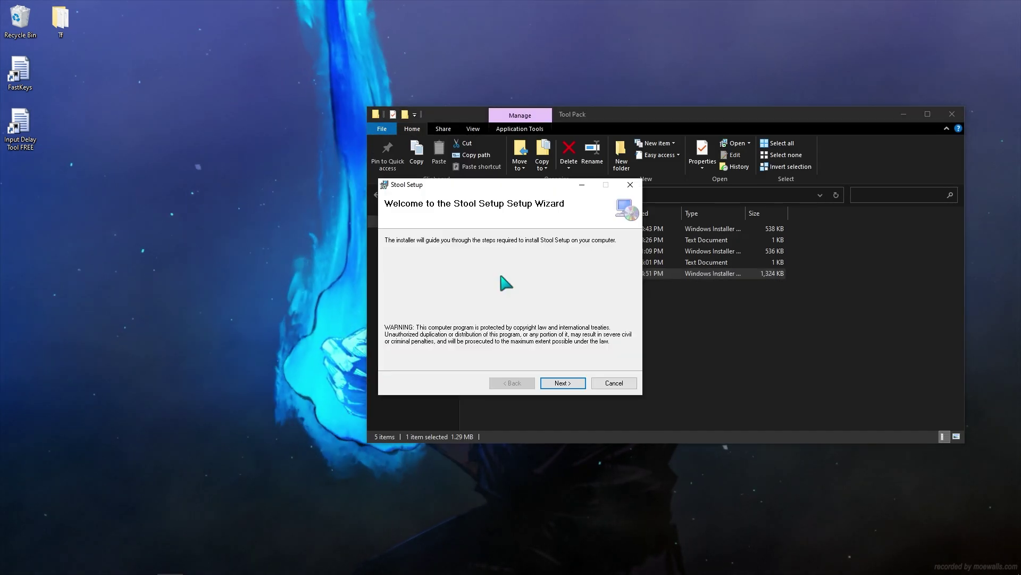
pyautogui.click(563, 382)
pyautogui.click(563, 383)
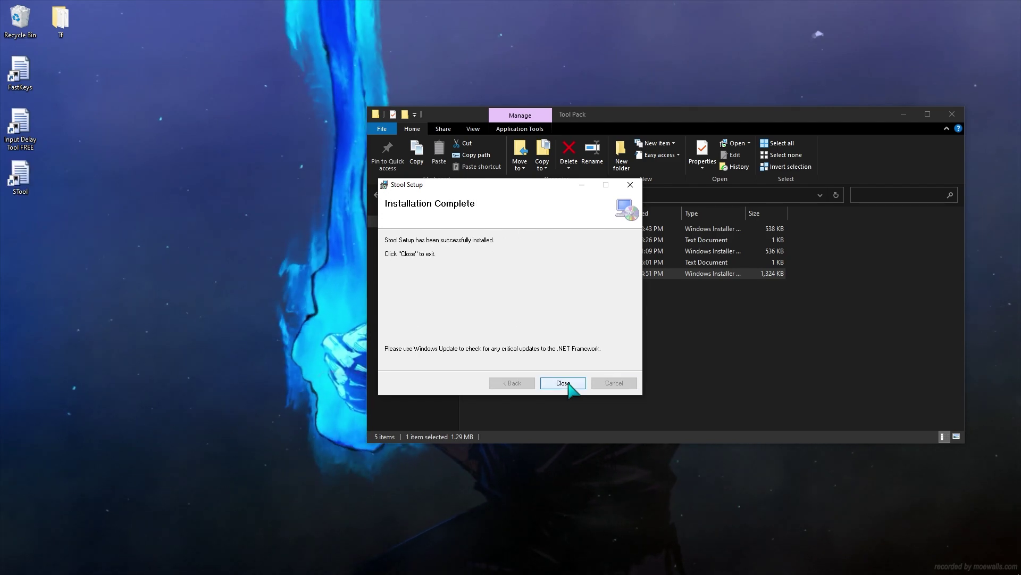
pyautogui.click(562, 383)
# Launch STool and turn on TdrDelay, MaxConnectRetransmissions, EnableLatencySensitivity, ForegroundPriority, ScanBootEntry and ScanOnStartUp.
pyautogui.doubleClick(19, 176)
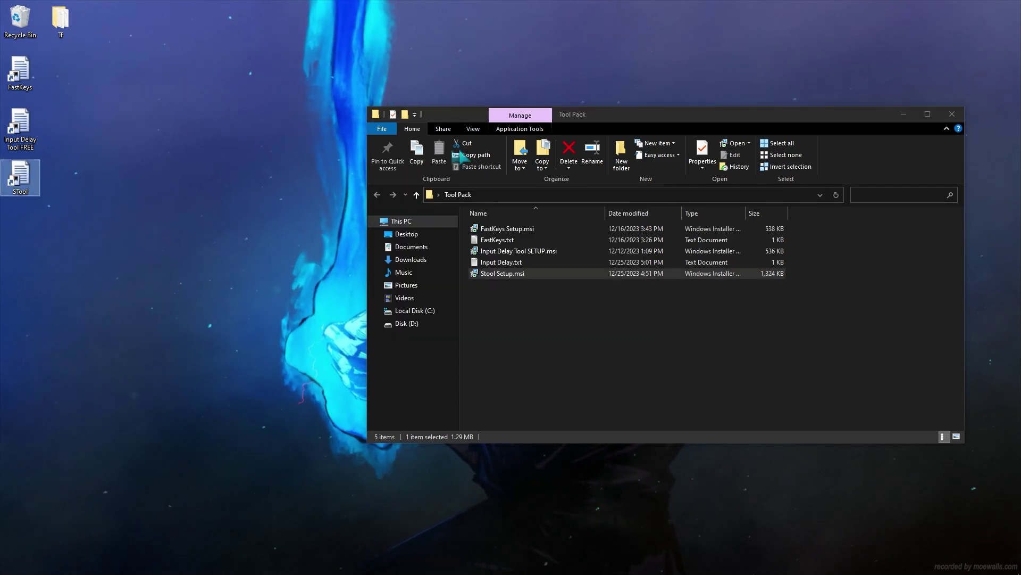
pyautogui.moveTo(210, 149); pyautogui.dragTo(531, 145)
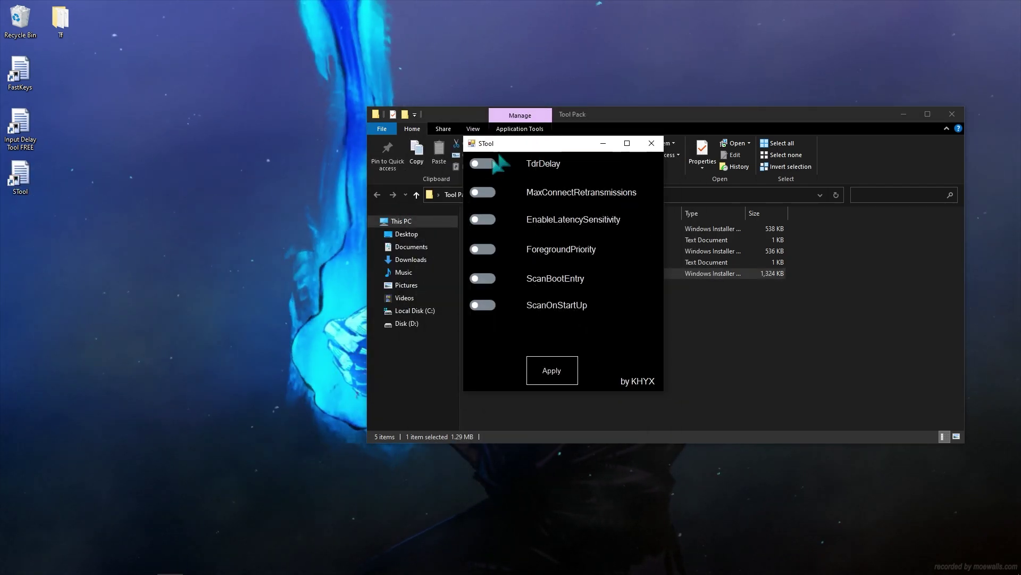
pyautogui.click(490, 162)
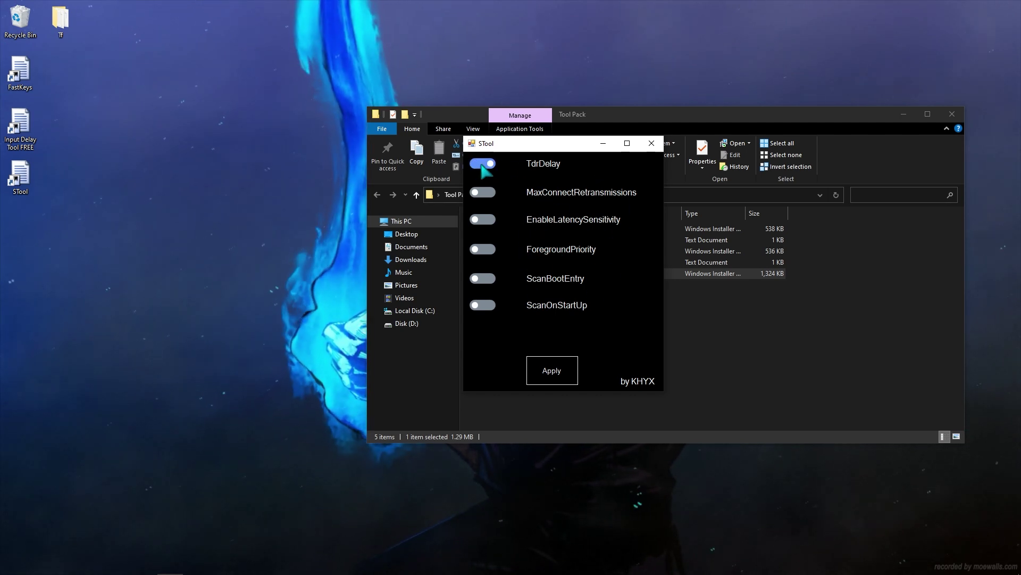
pyautogui.click(488, 192)
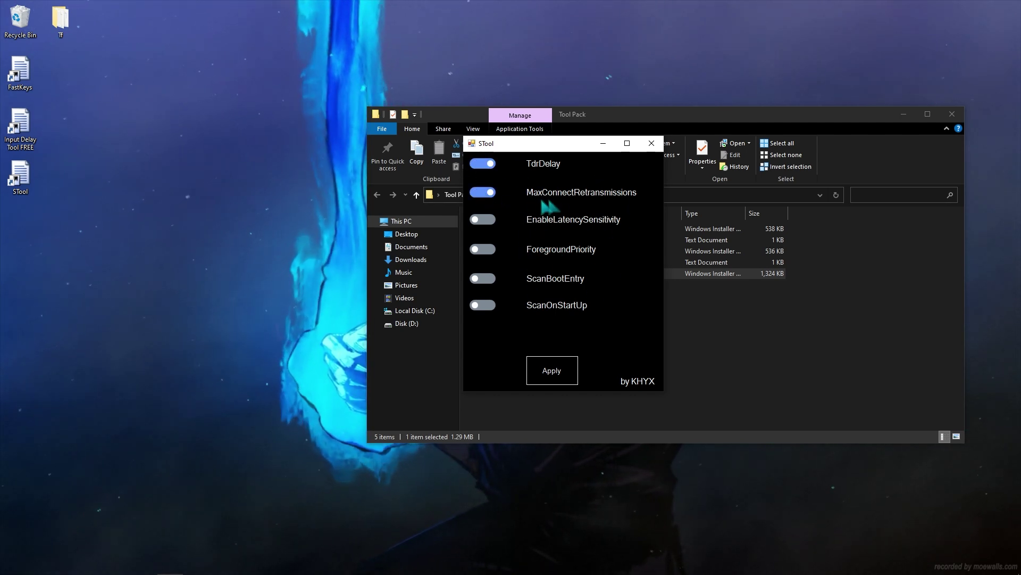
pyautogui.click(485, 219)
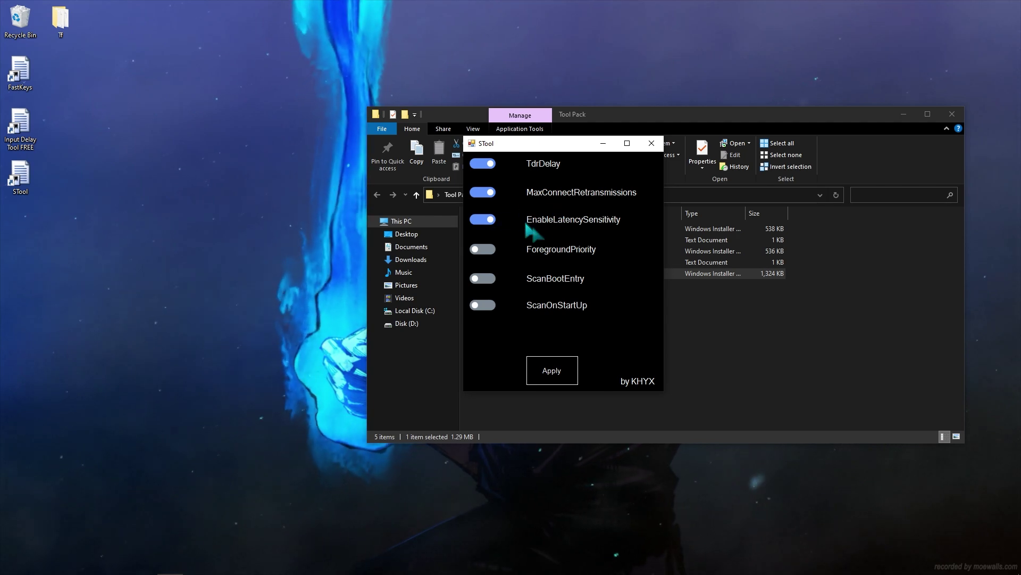
pyautogui.click(484, 249)
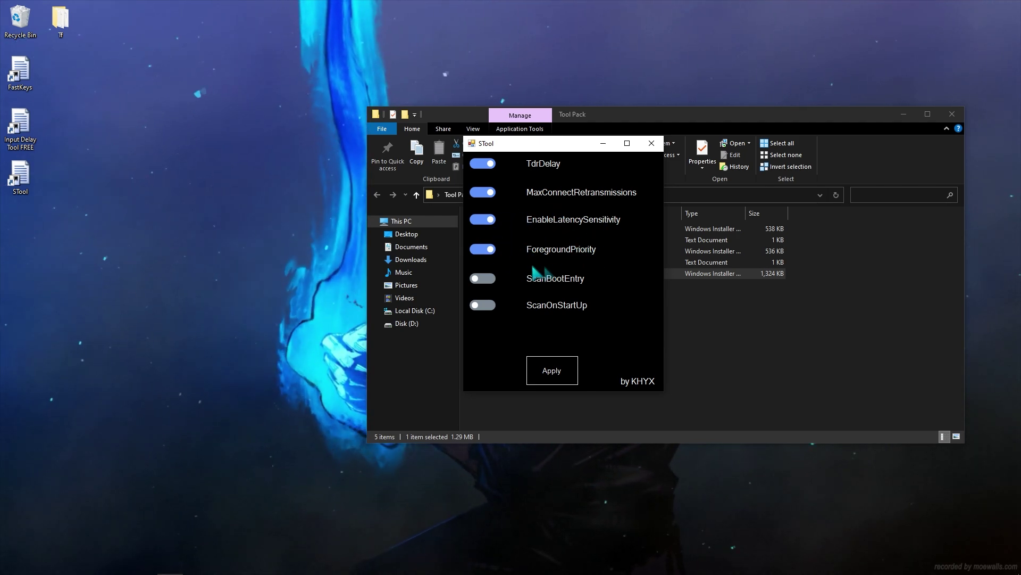
pyautogui.click(485, 276)
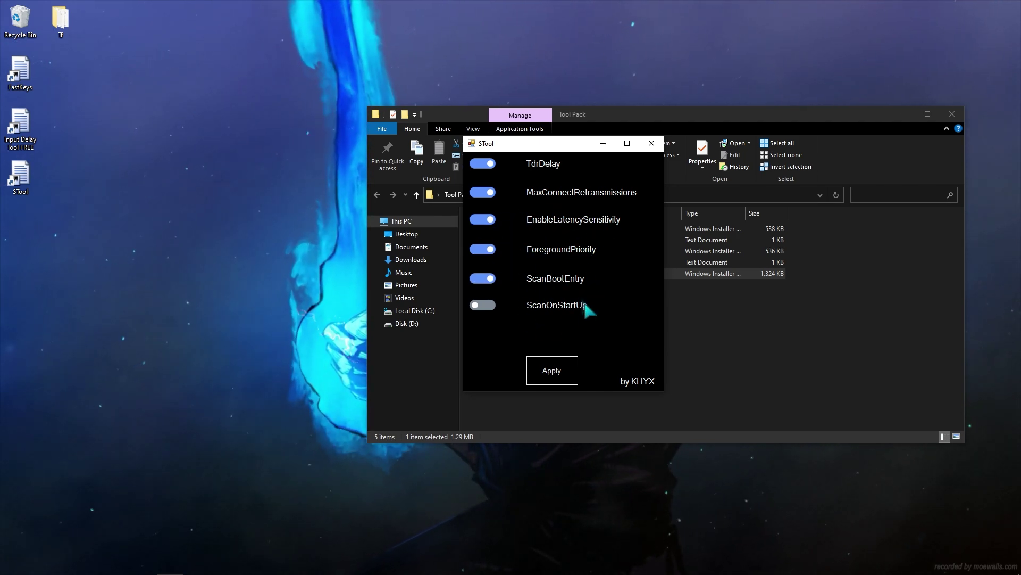
pyautogui.click(487, 304)
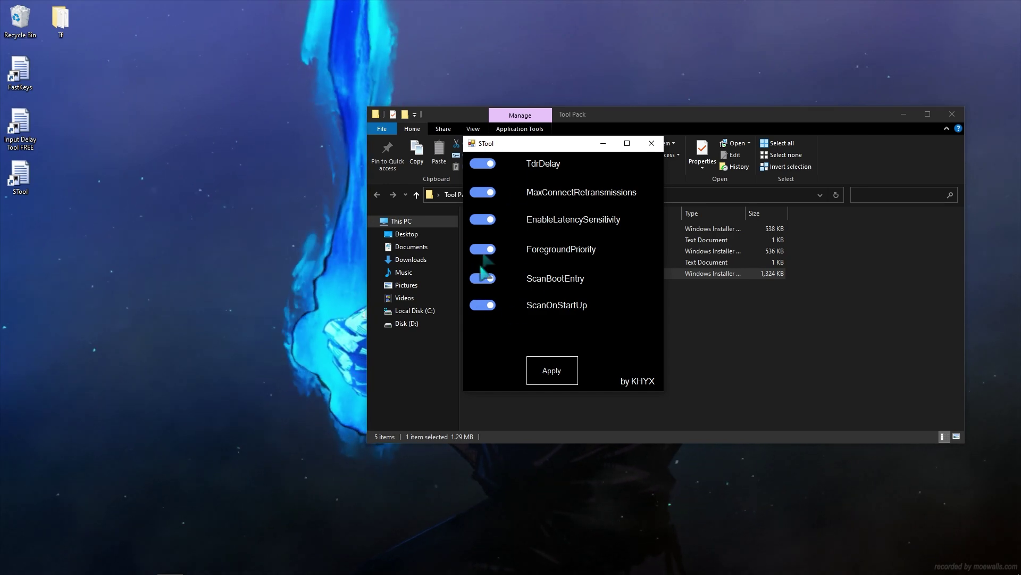
# Close STool and the Tool Pack folder, and open the Start menu.
pyautogui.moveTo(556, 144)
pyautogui.mouseDown()
pyautogui.moveTo(589, 164)
pyautogui.moveTo(548, 142)
pyautogui.mouseUp()
pyautogui.click(643, 142)
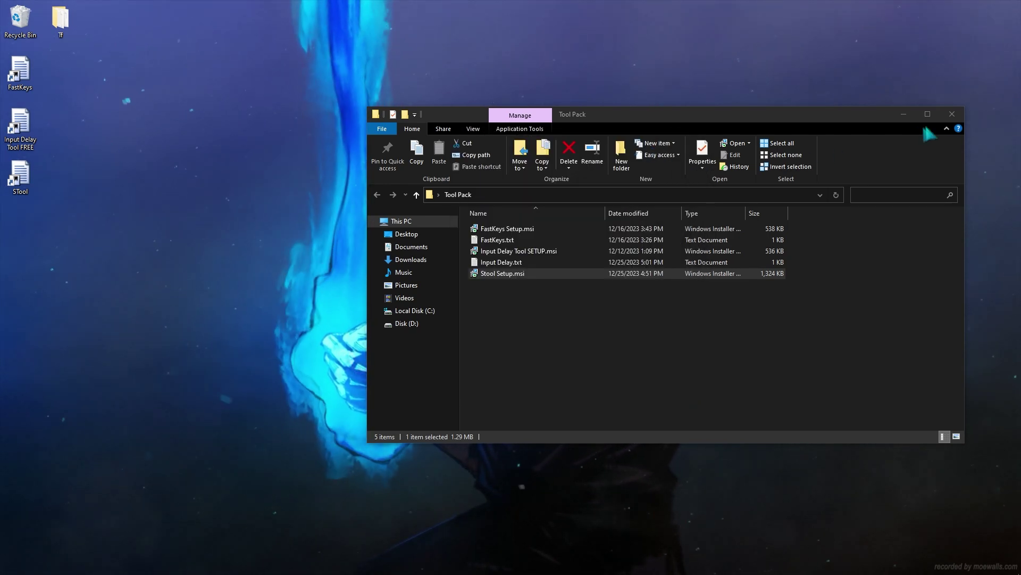
pyautogui.click(952, 114)
pyautogui.click(4, 564)
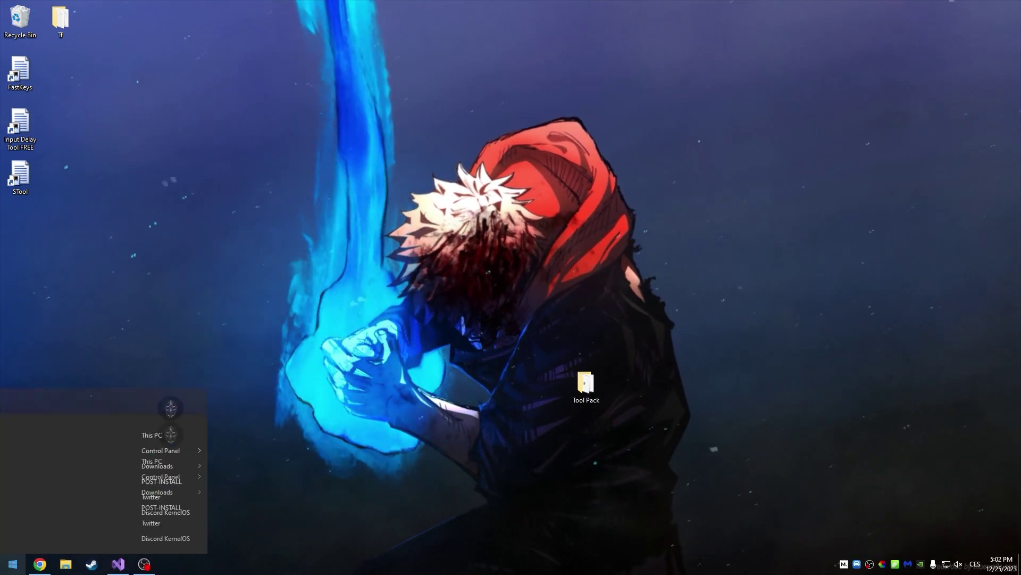
pyautogui.moveTo(185, 539)
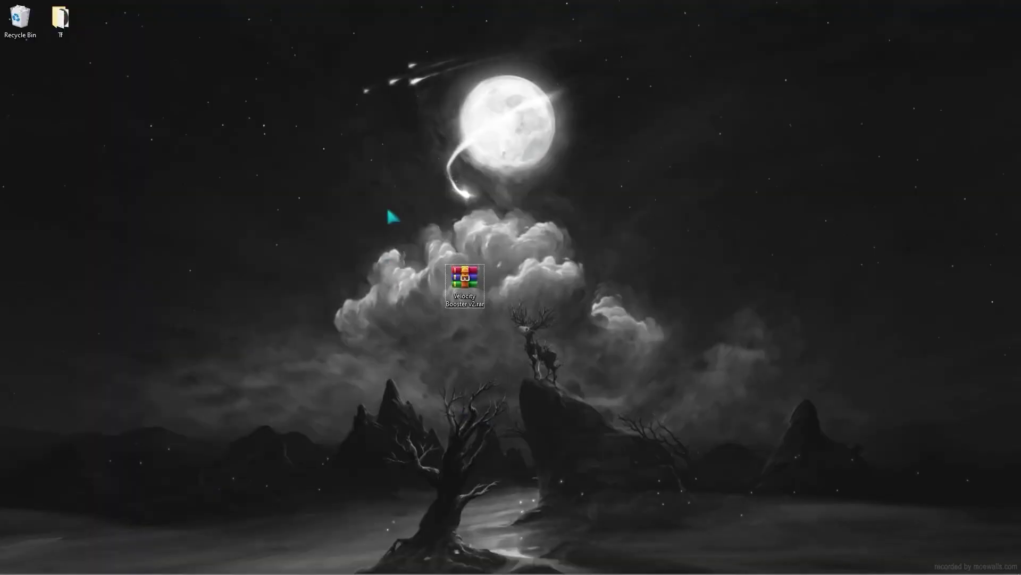
# Extract the Velocity Booster v2.rar archive on the desktop into its own Velocity Booster v2 folder.
pyautogui.moveTo(386, 210); pyautogui.dragTo(532, 346)
pyautogui.rightClick(456, 286)
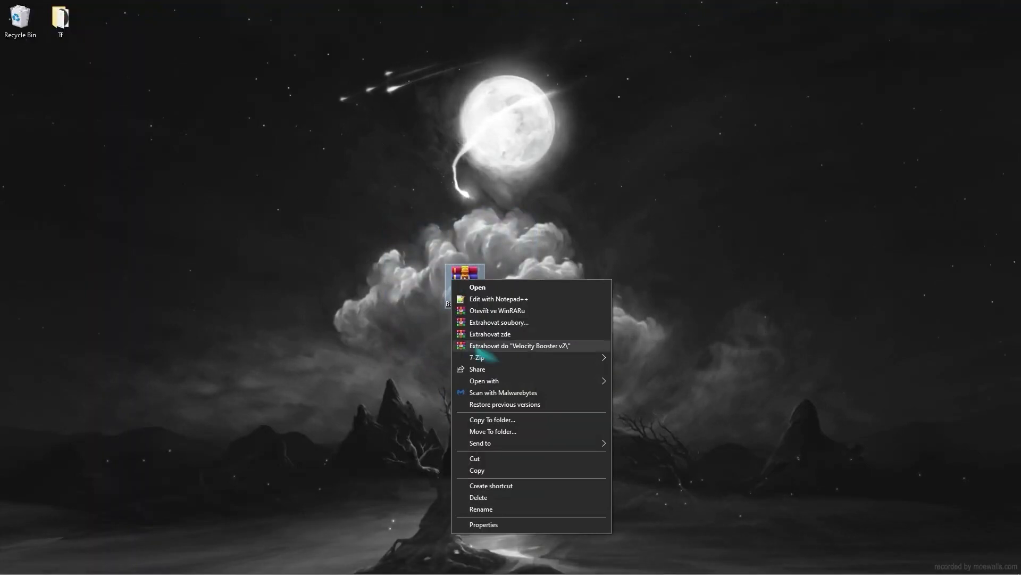
pyautogui.click(517, 346)
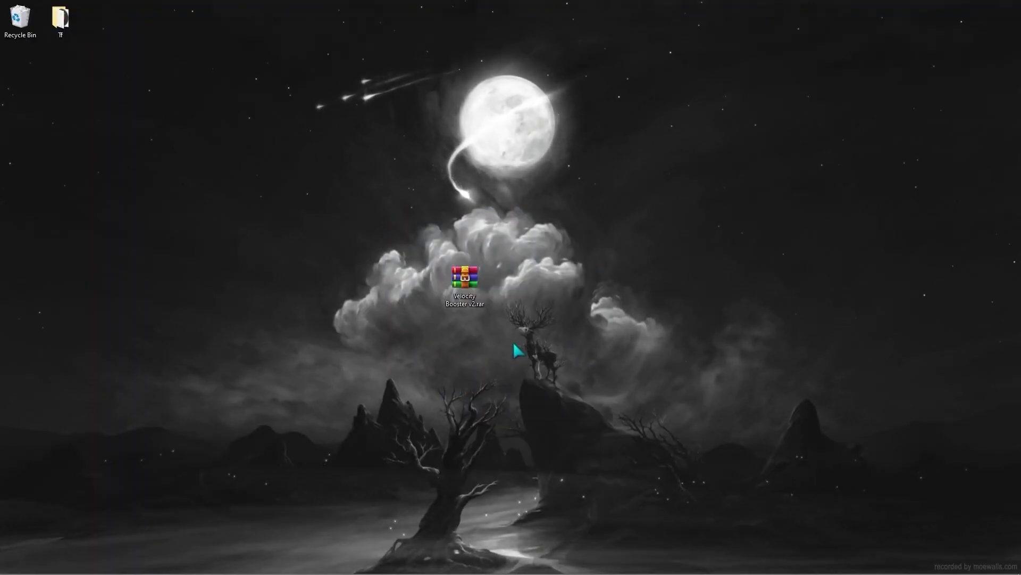
# Delete the Velocity Booster v2 archive and open the extracted folder from the middle of the desktop.
pyautogui.press('Delete')
pyautogui.moveTo(20, 75); pyautogui.dragTo(497, 285)
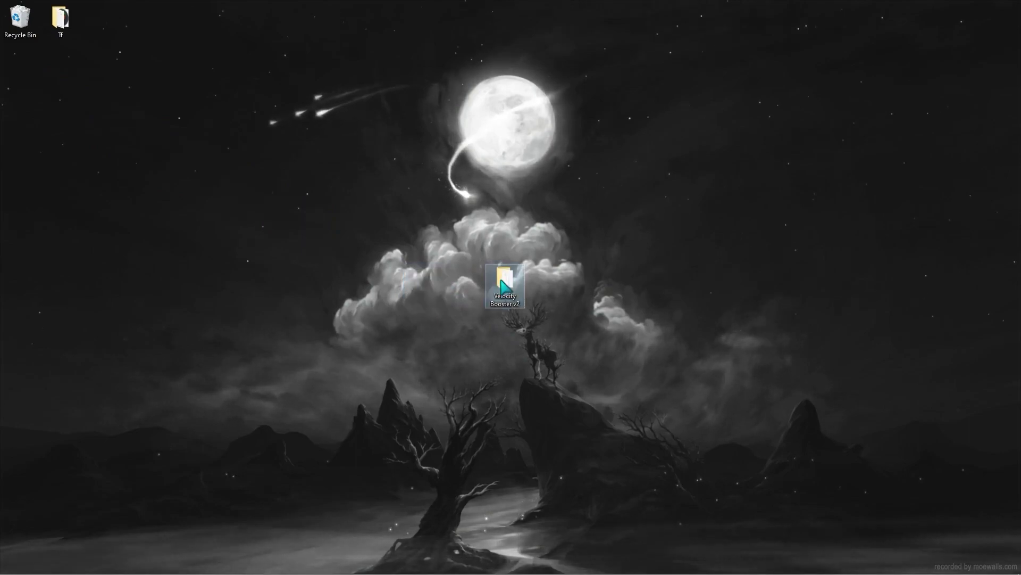
pyautogui.doubleClick(502, 288)
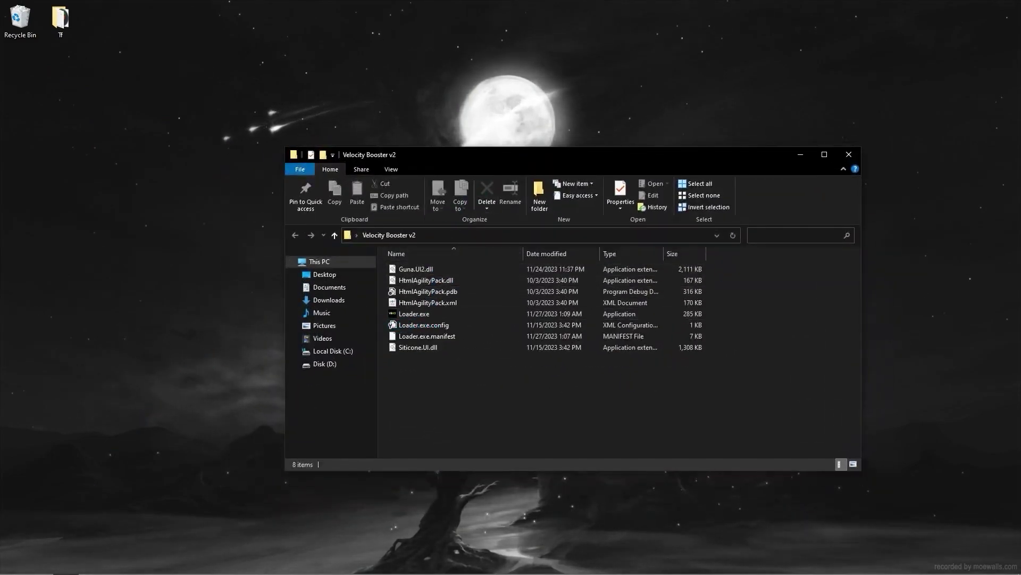
# Search Windows for the restore point settings and open Create a restore point.
pyautogui.click(13, 563)
pyautogui.write('resto')
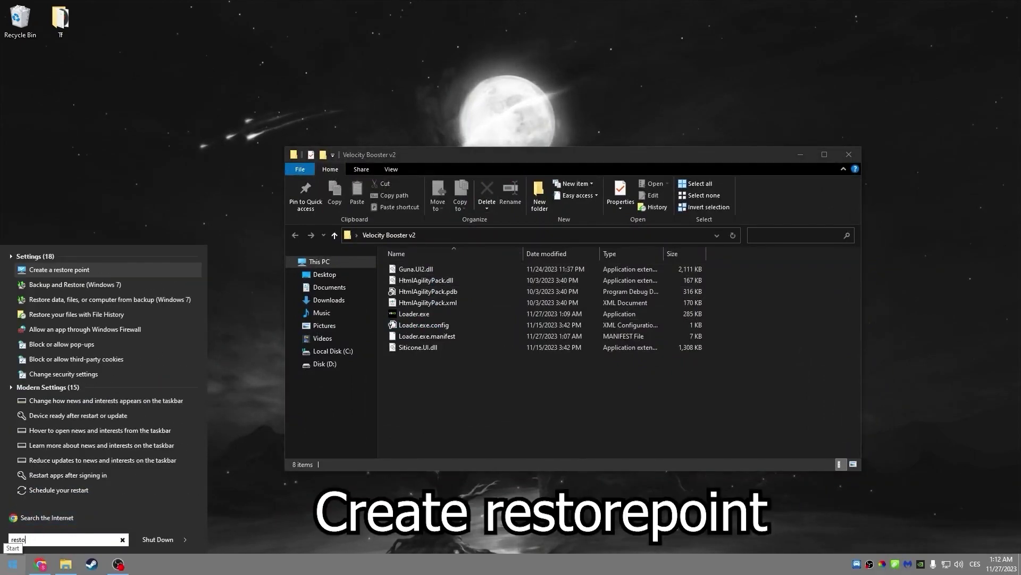
pyautogui.click(103, 270)
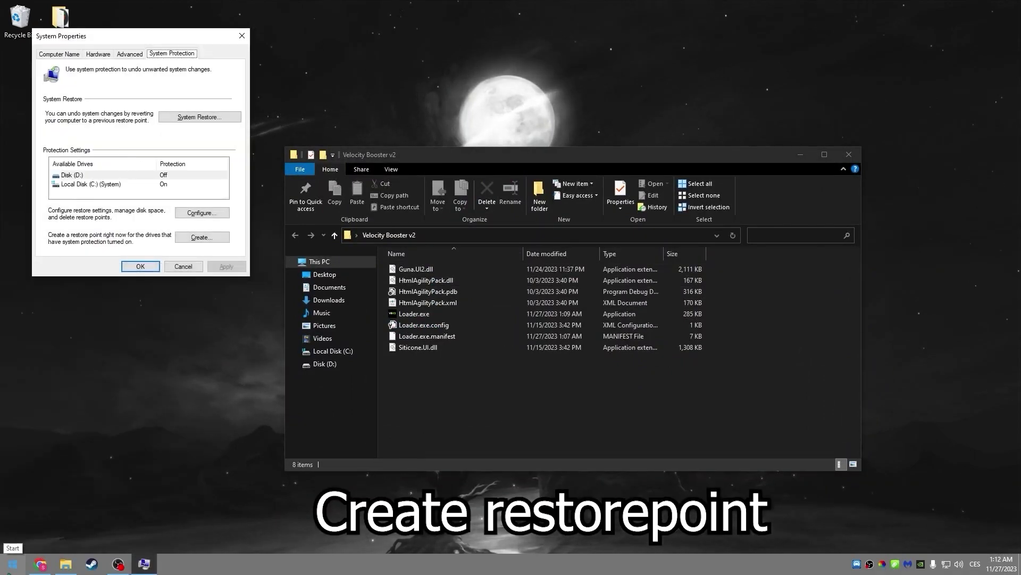
# Check the system protection status and disk space usage of Disk (D:) and Local Disk (C:), confirming each configuration.
pyautogui.click(163, 175)
pyautogui.click(192, 215)
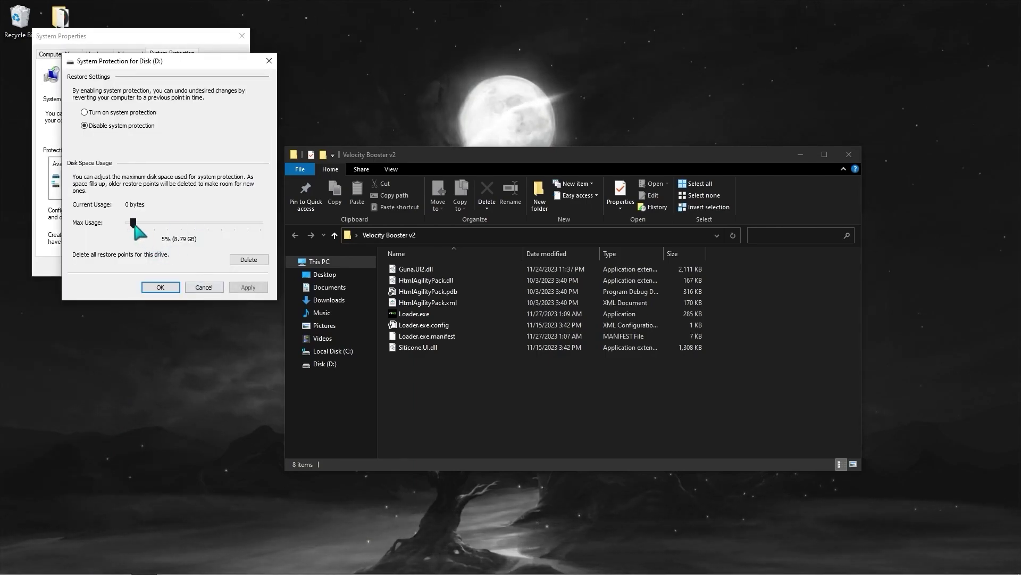
pyautogui.click(248, 287)
pyautogui.click(161, 287)
pyautogui.click(159, 184)
pyautogui.click(193, 214)
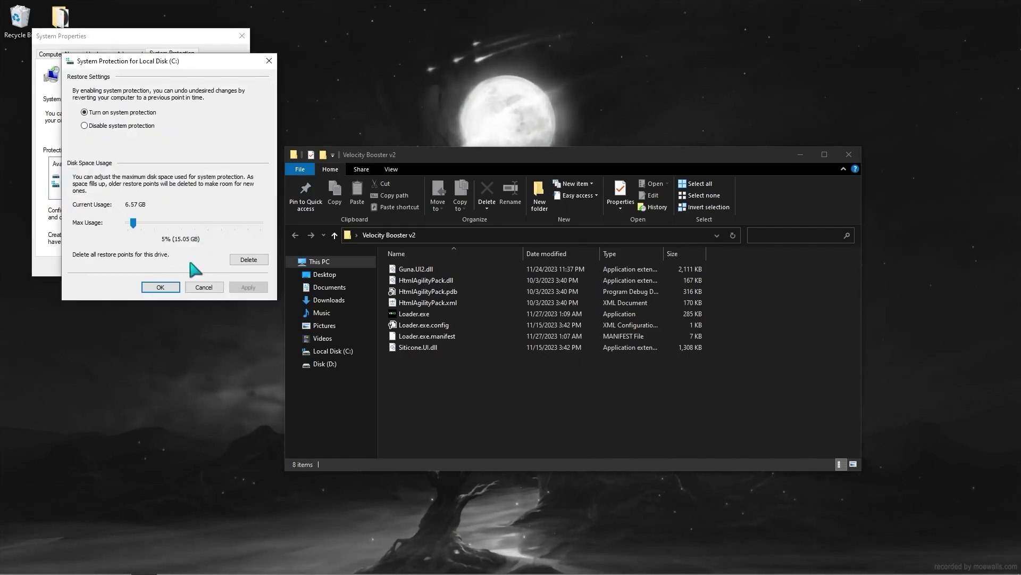
pyautogui.moveTo(136, 225); pyautogui.dragTo(137, 226)
pyautogui.click(246, 289)
pyautogui.click(162, 288)
pyautogui.click(224, 213)
pyautogui.click(159, 287)
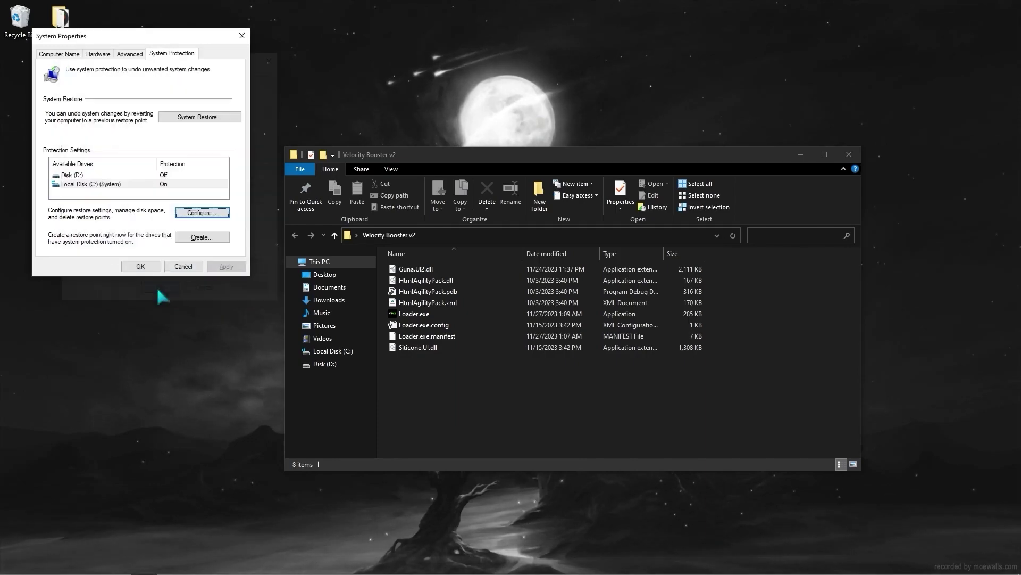
# Create a restore point described as "VB Resore point" and close System Properties.
pyautogui.click(208, 239)
pyautogui.write('VB R')
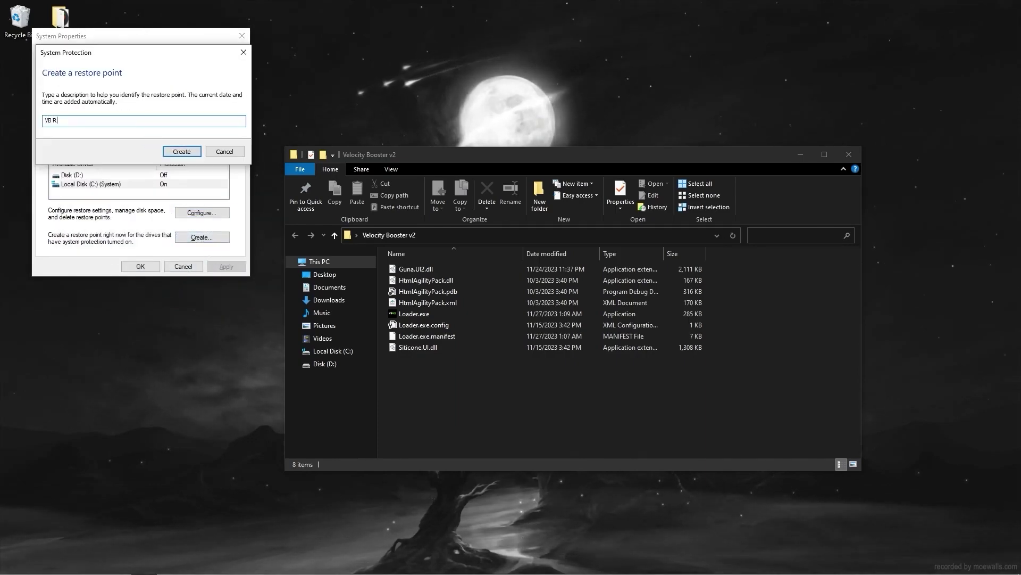
pyautogui.write('esore point')
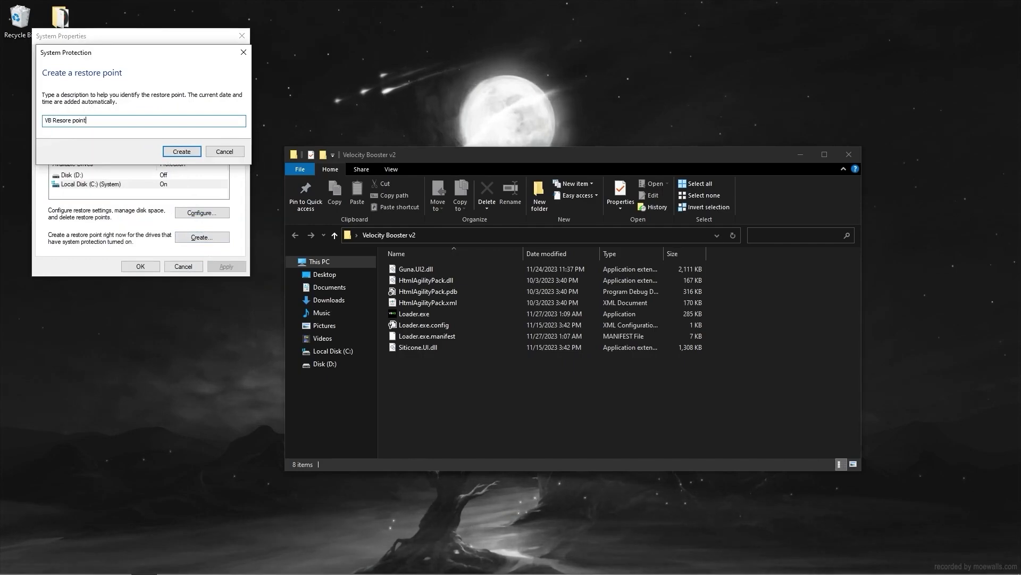
pyautogui.click(183, 151)
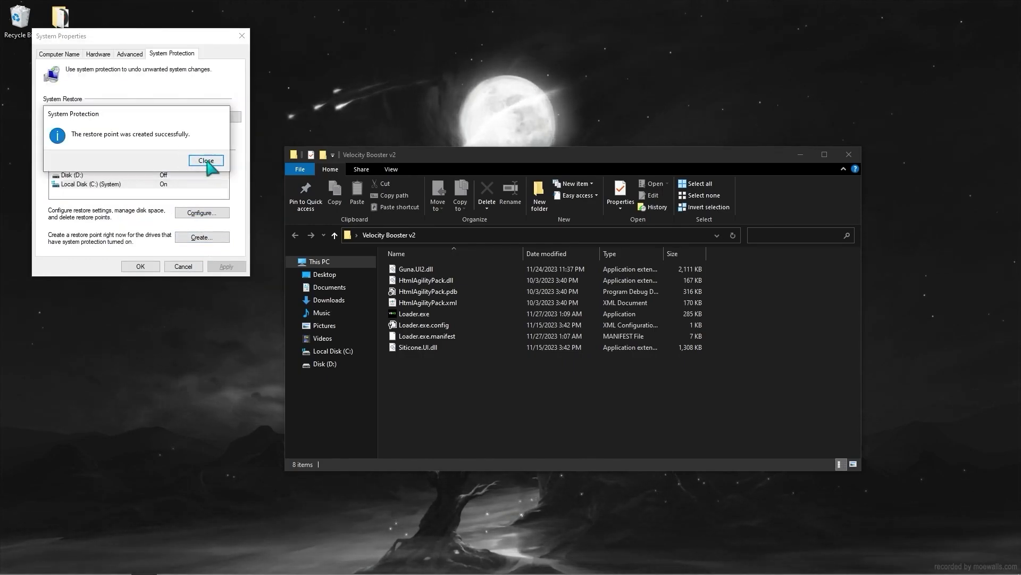
pyautogui.click(200, 158)
pyautogui.click(141, 266)
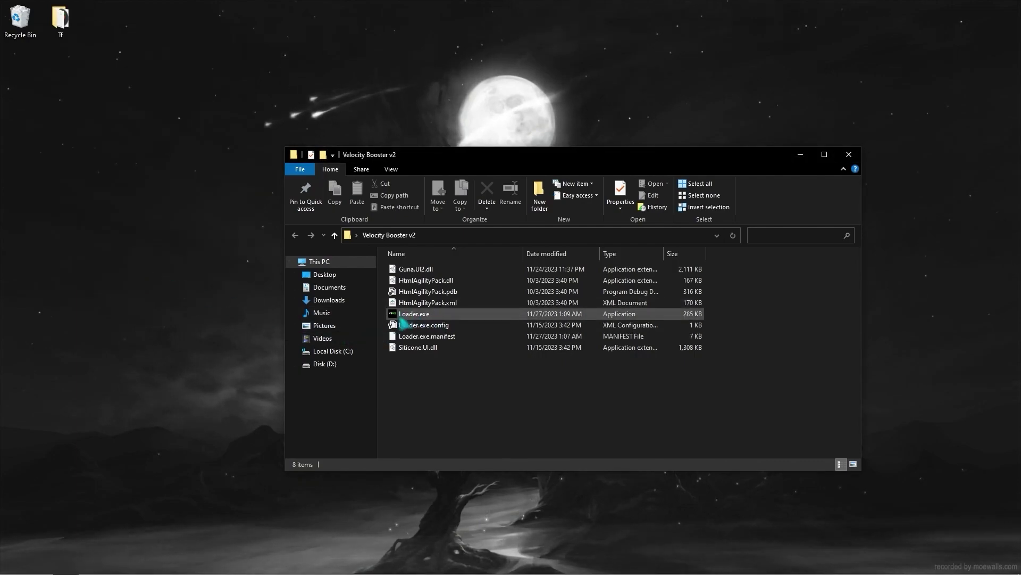
# Run Loader.exe from the Velocity Booster v2 folder as administrator and log in with the registered account.
pyautogui.rightClick(416, 317)
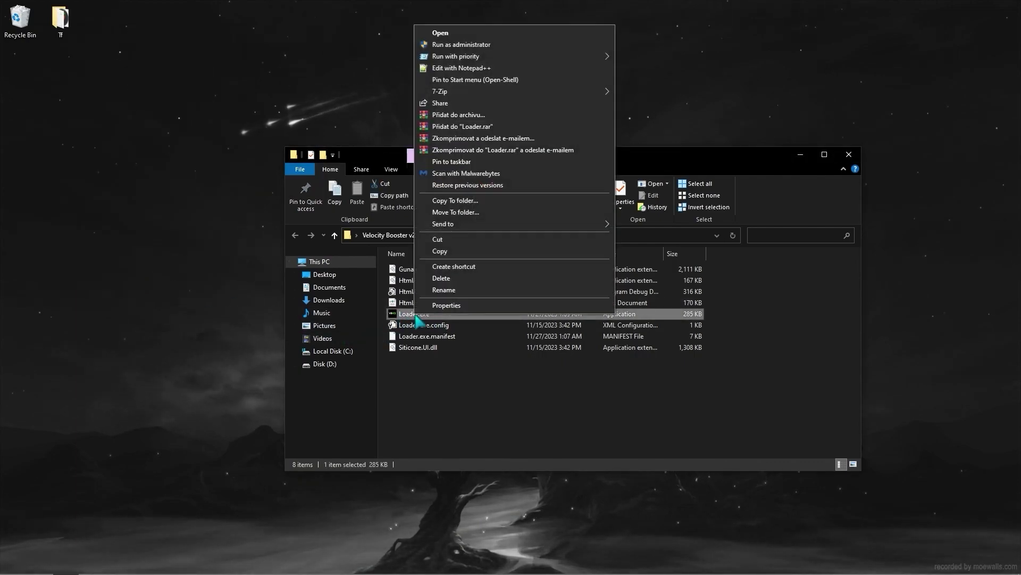
pyautogui.click(460, 46)
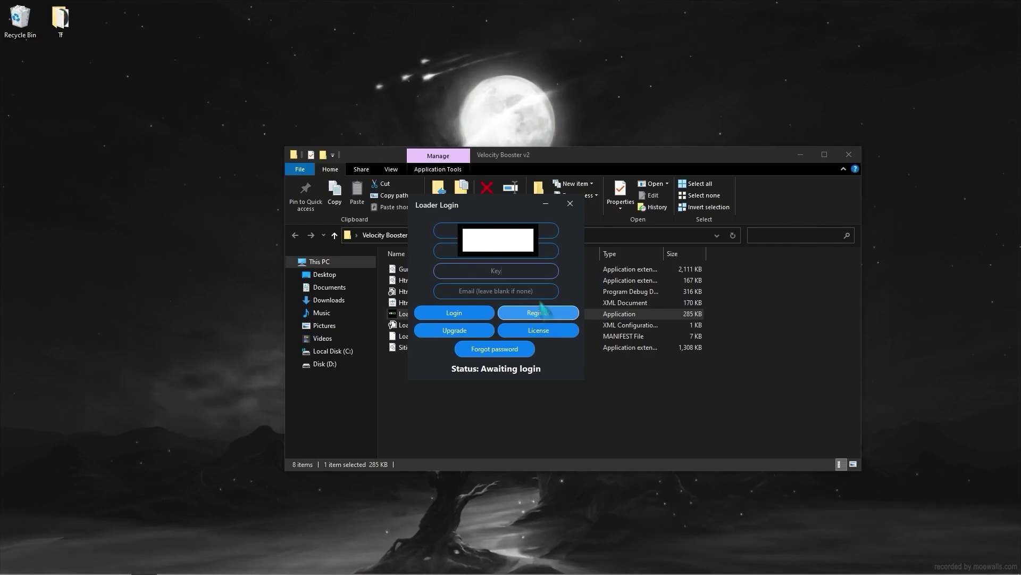
pyautogui.click(456, 314)
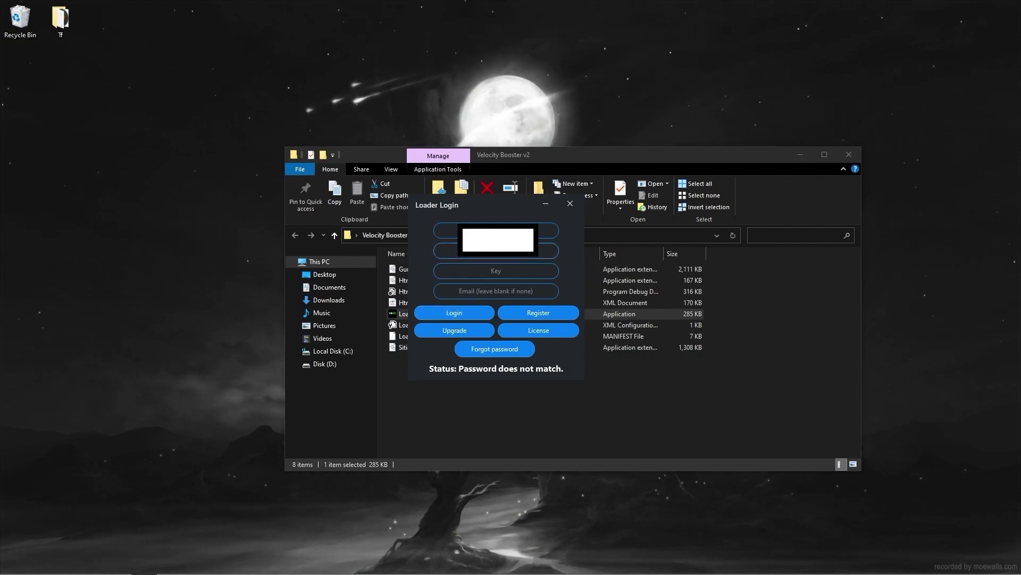
pyautogui.click(435, 317)
# Look through the Performance, CPU, GPU, Memory, Latency and Hardware tweak pages of VBV1.
pyautogui.moveTo(267, 62); pyautogui.dragTo(568, 125)
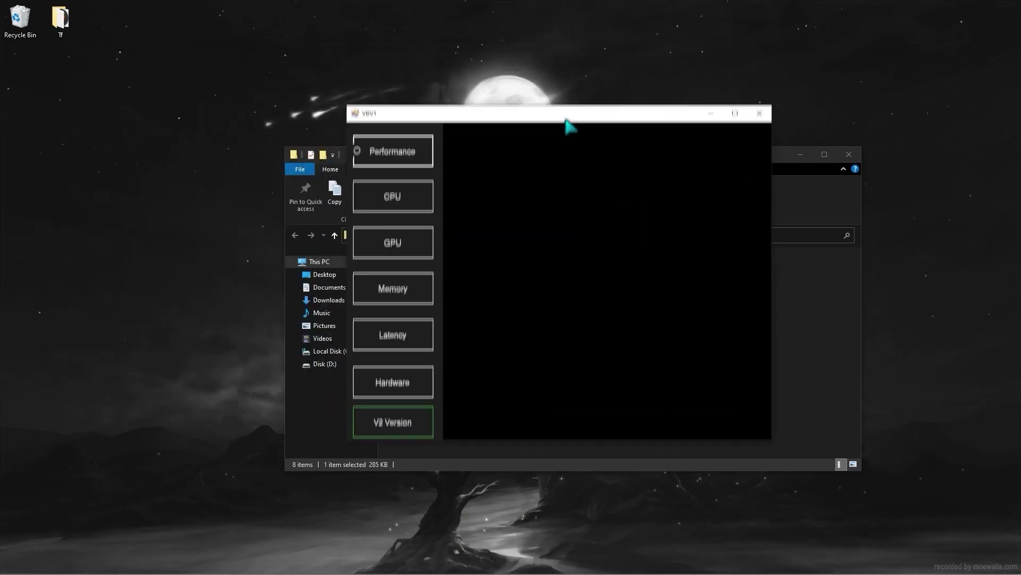
pyautogui.click(379, 161)
pyautogui.moveTo(497, 115); pyautogui.dragTo(475, 116)
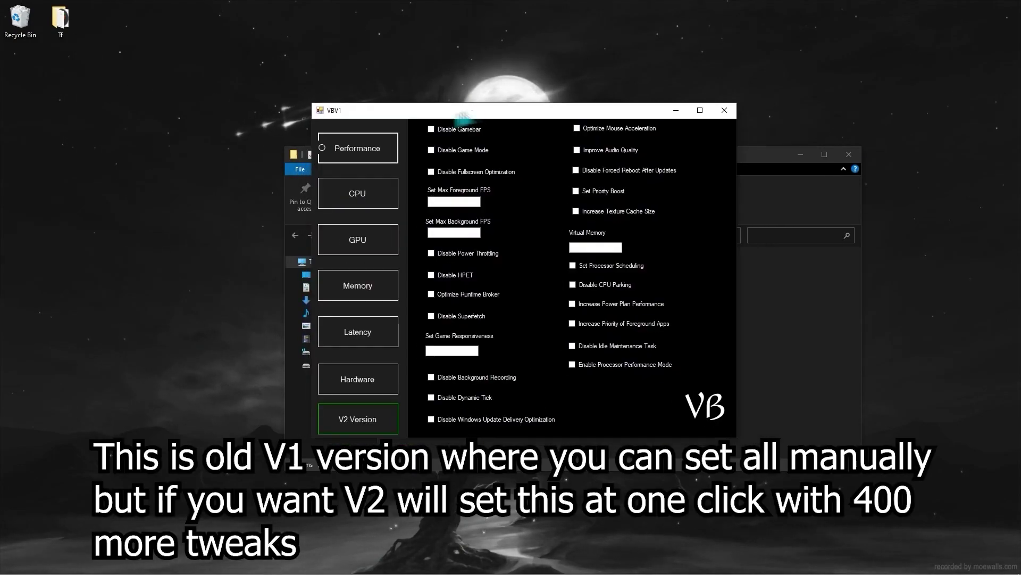
pyautogui.click(354, 205)
pyautogui.click(357, 249)
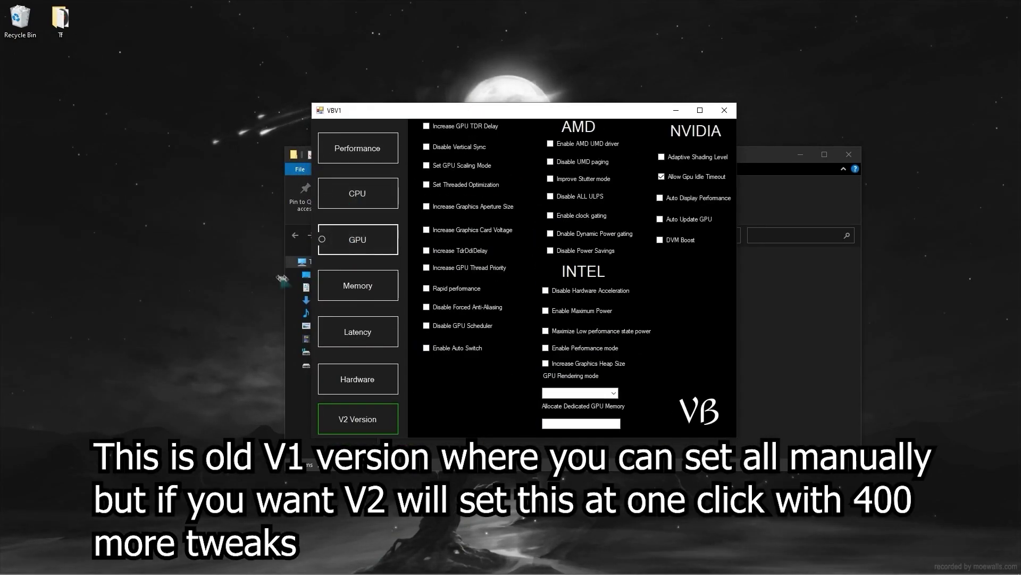
pyautogui.click(344, 298)
pyautogui.click(378, 339)
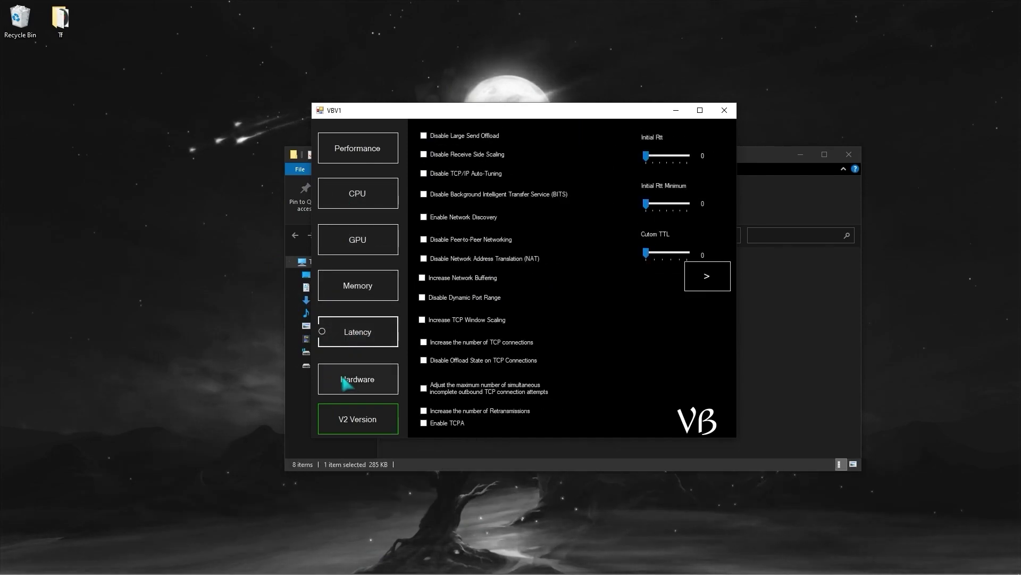
pyautogui.click(361, 387)
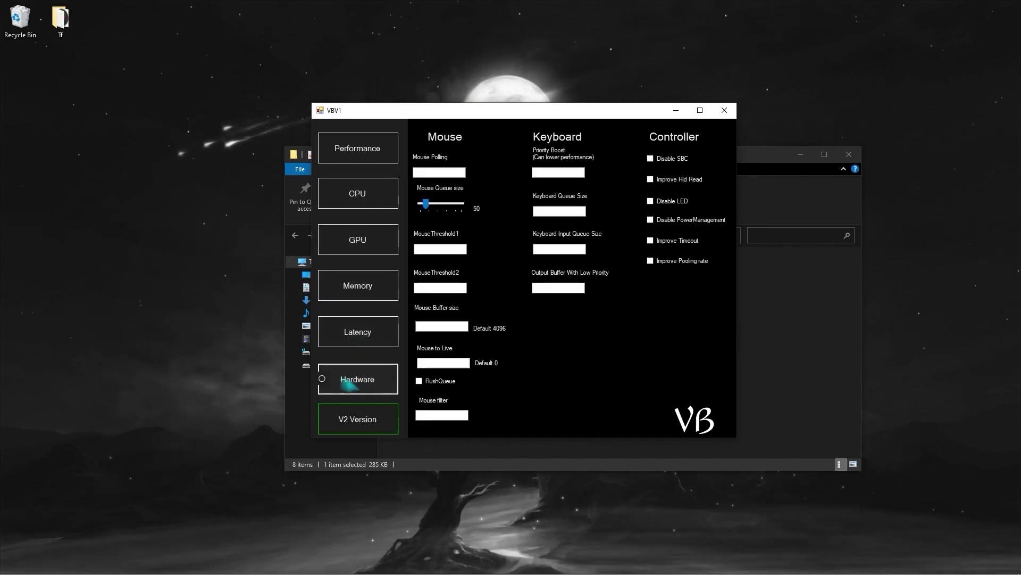
# Enable every Performance tweak, with max foreground FPS 500, max background FPS 35, game responsiveness 100 and virtual memory 8000.
pyautogui.click(367, 155)
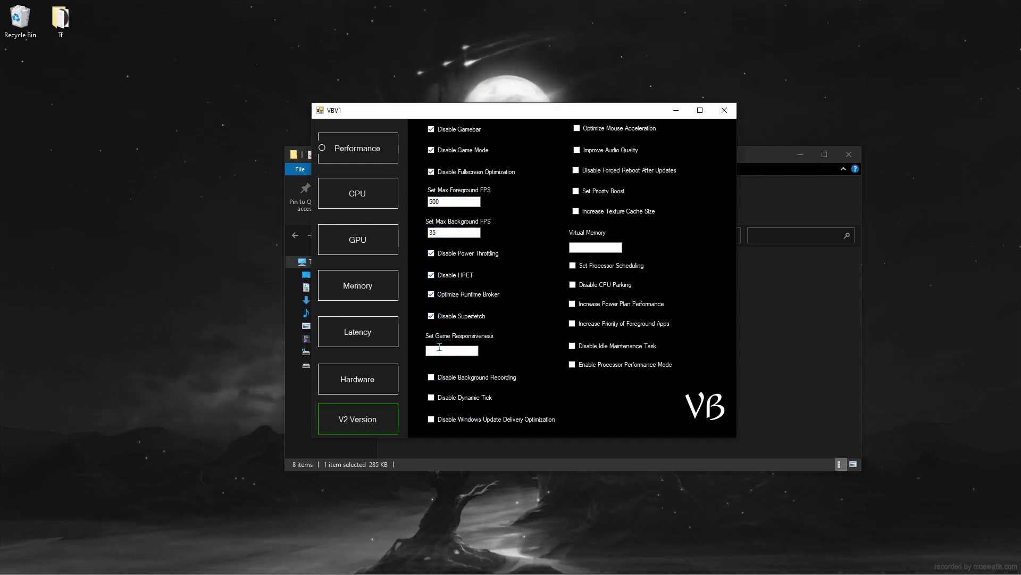
pyautogui.click(432, 418)
pyautogui.click(576, 170)
pyautogui.click(576, 190)
pyautogui.click(575, 211)
pyautogui.click(582, 248)
pyautogui.write('8000')
pyautogui.click(572, 265)
pyautogui.click(573, 284)
pyautogui.click(572, 303)
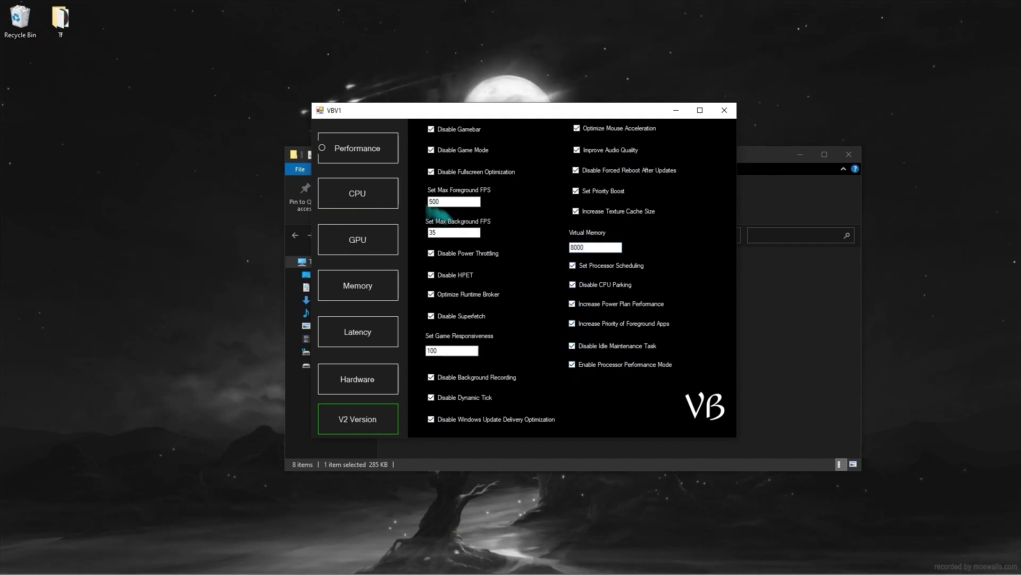
# Enable the ten CPU tweaks from Improve Cpu Priority through Increase Thread Dcheduling Granularity and set User Processor Time to its maximum.
pyautogui.click(360, 206)
pyautogui.click(420, 139)
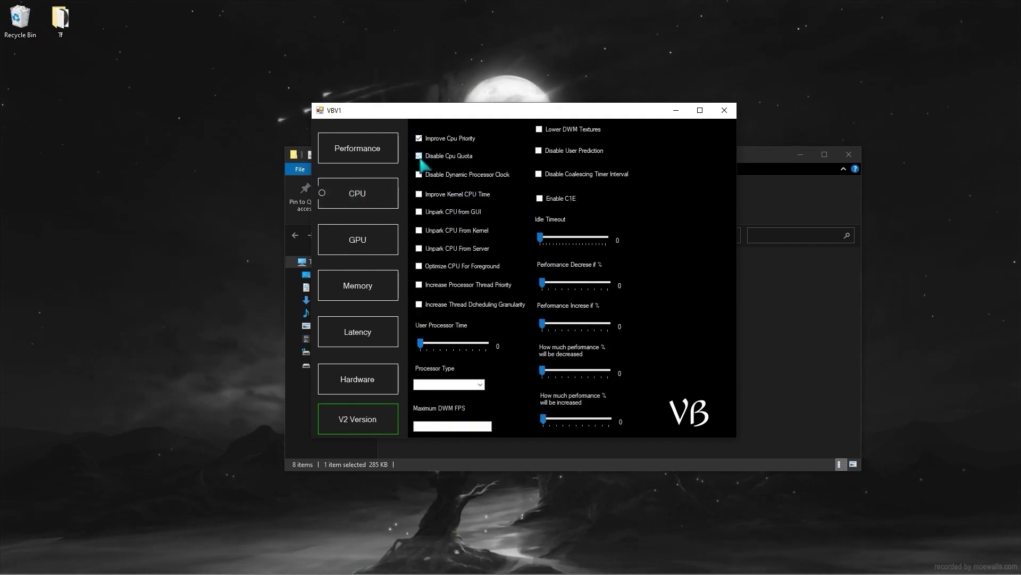
pyautogui.click(419, 248)
pyautogui.click(419, 266)
pyautogui.moveTo(420, 344); pyautogui.dragTo(512, 342)
# Set Maximum DWM FPS to 500 and enable Lower DWM Textures, Disable User Prediction and Disable Coalescing Timer Interval, leaving Enable C1E off.
pyautogui.click(481, 385)
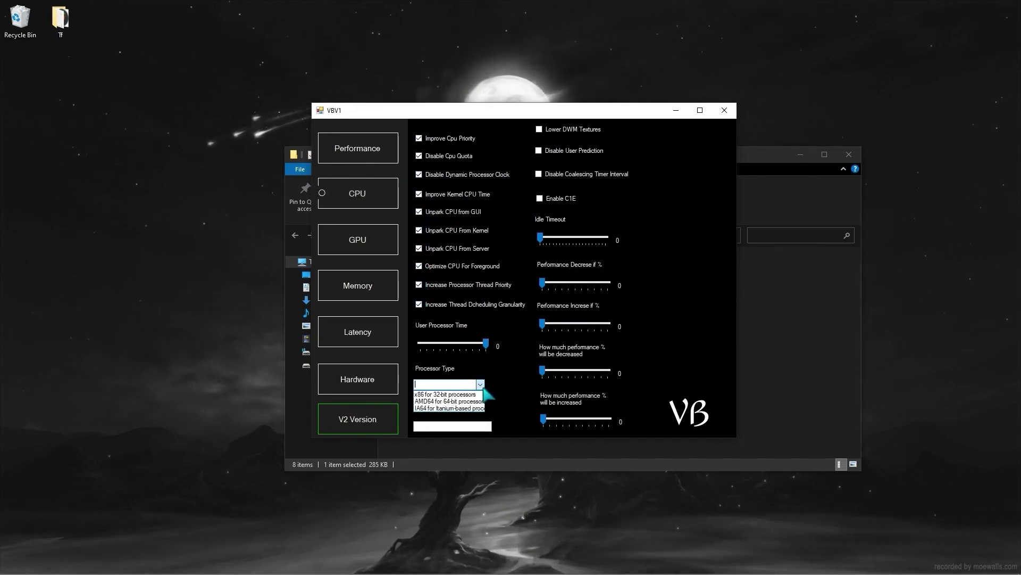
pyautogui.click(456, 424)
pyautogui.click(455, 428)
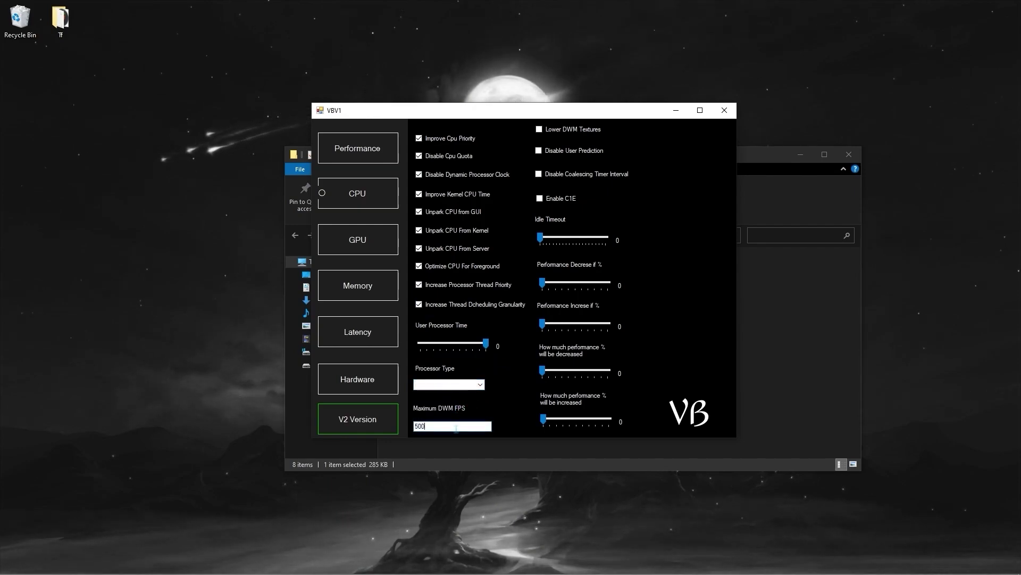
pyautogui.click(540, 130)
pyautogui.click(539, 174)
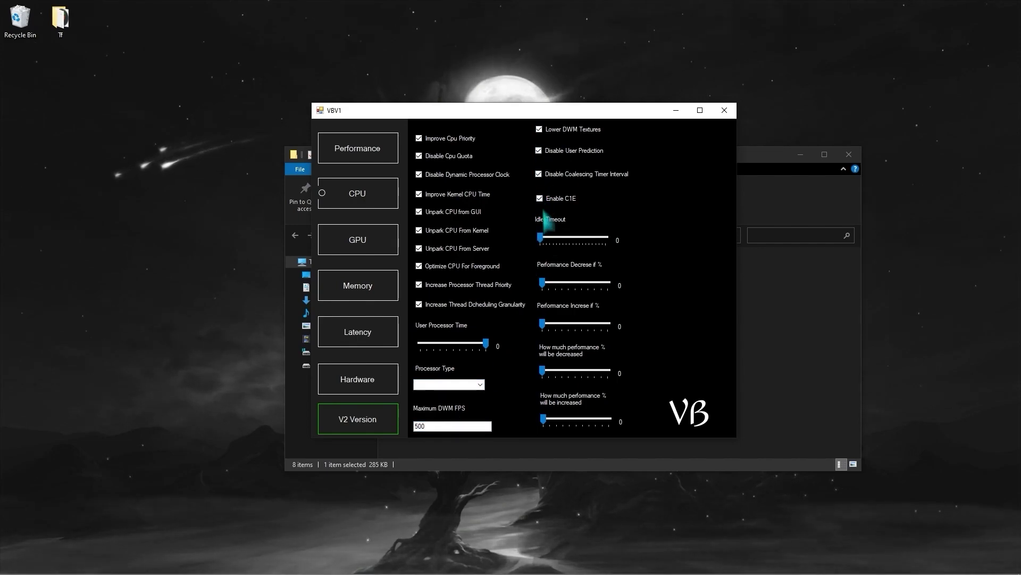
pyautogui.click(542, 199)
# Set Idle Timeout, Performance Decrese if % and the performance increase amount to maximum, keeping Performance Increse if % and the decrease amount at minimum.
pyautogui.moveTo(541, 237); pyautogui.dragTo(619, 242)
pyautogui.moveTo(544, 284); pyautogui.dragTo(612, 287)
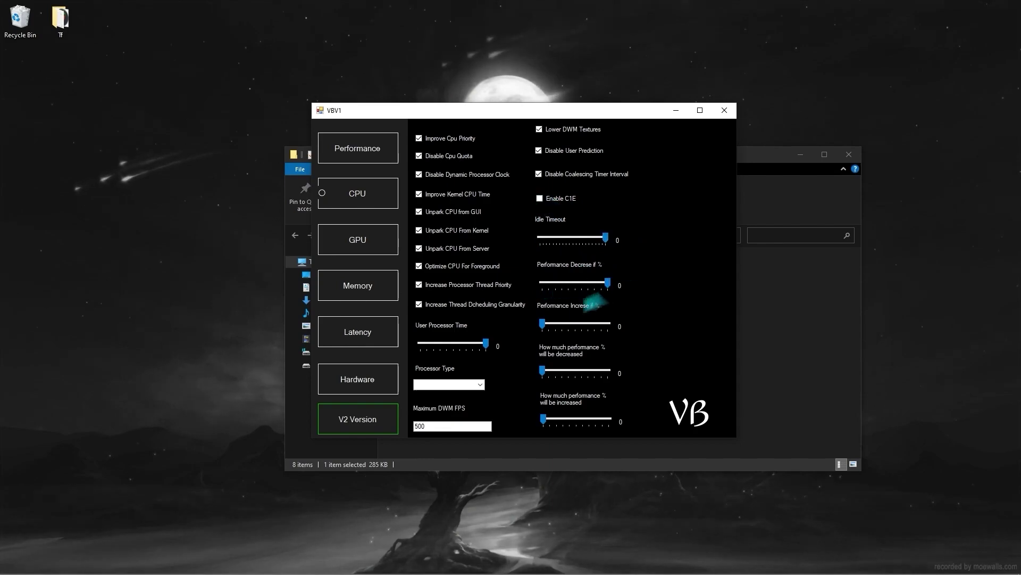
pyautogui.click(542, 323)
pyautogui.click(542, 370)
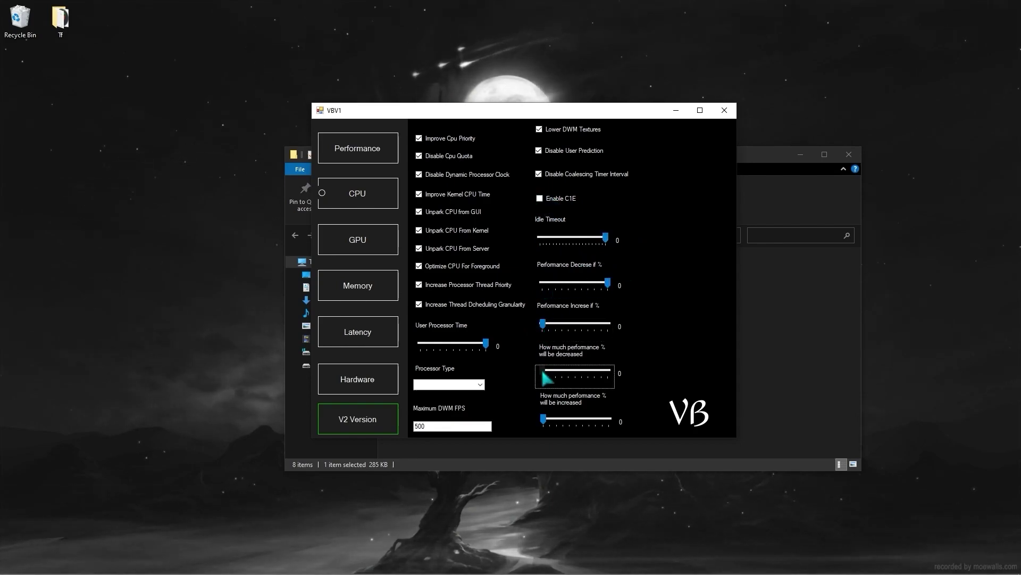
pyautogui.moveTo(543, 419); pyautogui.dragTo(617, 421)
# Enable all general GPU tweaks, from Increase GPU TDR Delay through Enable Auto Switch.
pyautogui.click(394, 243)
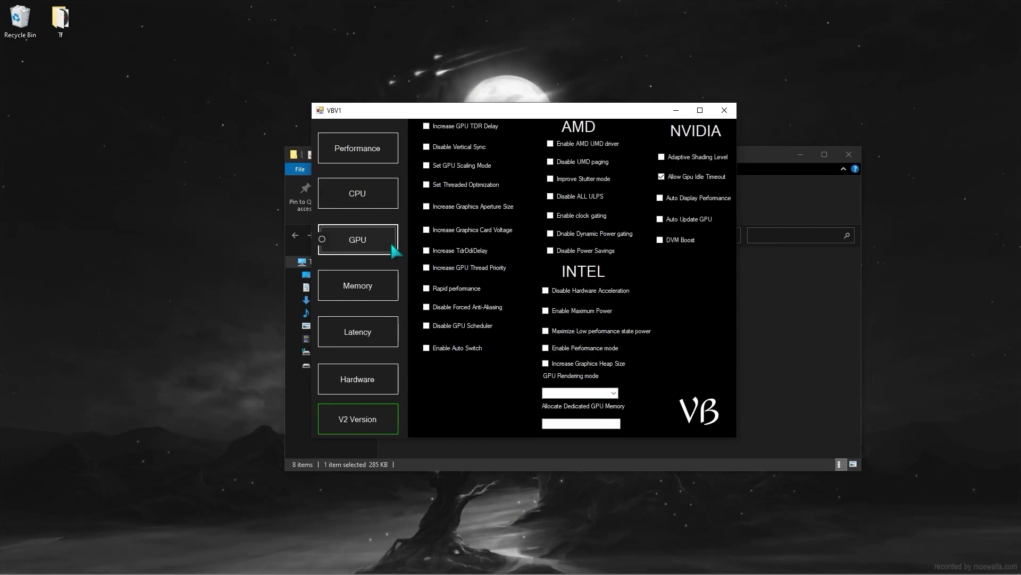
pyautogui.click(426, 127)
pyautogui.click(427, 147)
pyautogui.click(426, 165)
pyautogui.click(426, 184)
pyautogui.click(427, 207)
pyautogui.click(426, 230)
pyautogui.click(426, 251)
pyautogui.click(426, 267)
pyautogui.click(426, 288)
pyautogui.click(426, 307)
pyautogui.click(426, 325)
pyautogui.click(426, 348)
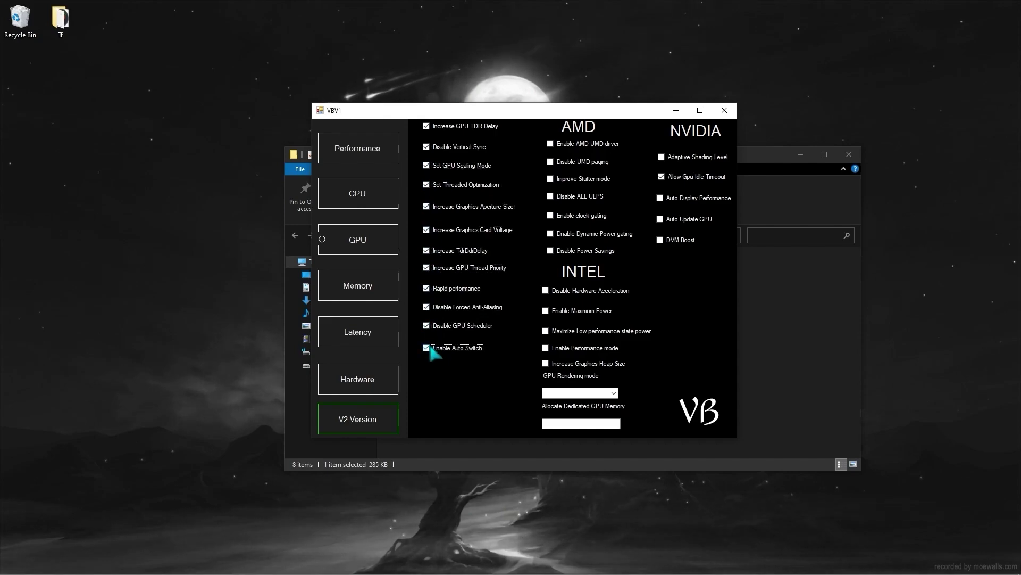
# Enable all AMD GPU tweaks, from Enable AMD UMD driver through Disable Power Savings.
pyautogui.click(551, 144)
pyautogui.click(551, 162)
pyautogui.click(551, 179)
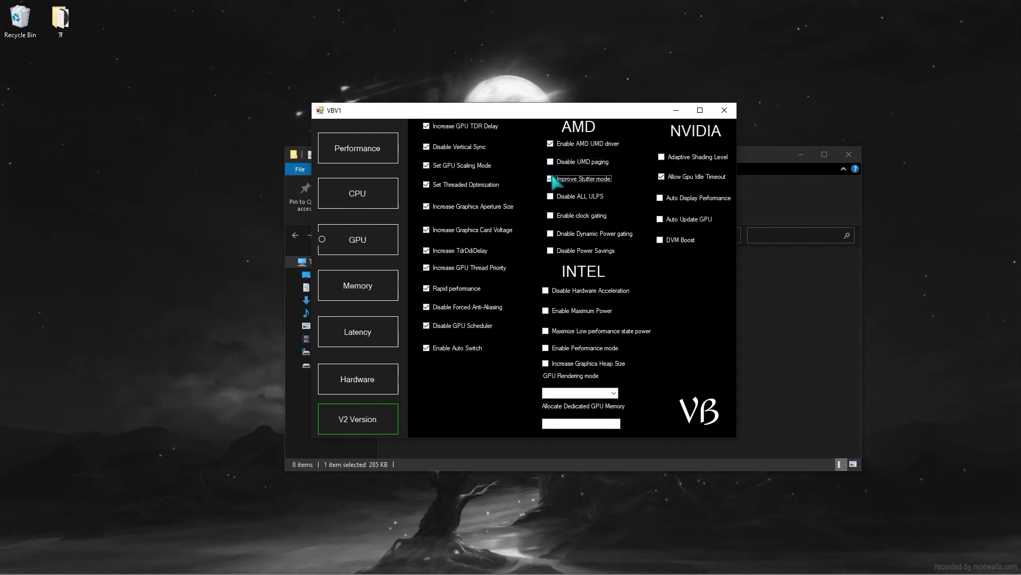
pyautogui.click(552, 162)
pyautogui.click(551, 215)
pyautogui.click(551, 233)
pyautogui.click(551, 250)
# Enable the five Intel GPU tweaks, from Disable Hardware Acceleration through Increase Graphics Heap Size.
pyautogui.click(546, 290)
pyautogui.click(545, 311)
pyautogui.click(545, 331)
pyautogui.click(545, 348)
pyautogui.click(546, 363)
# Set the Intel GPU Rendering mode to Maximum Performance and Allocate Dedicated GPU Memory to 1000.
pyautogui.click(585, 393)
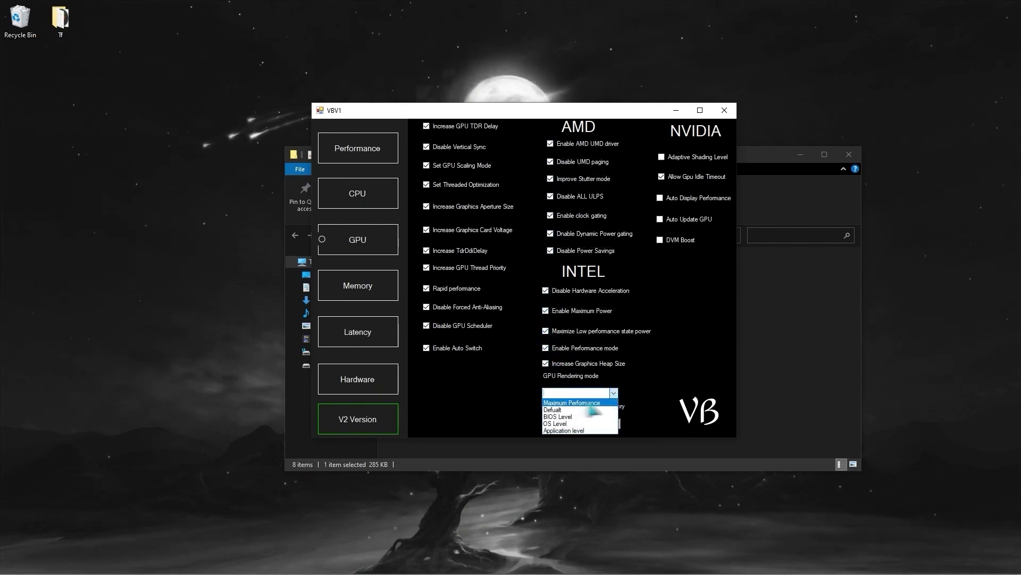
pyautogui.click(572, 403)
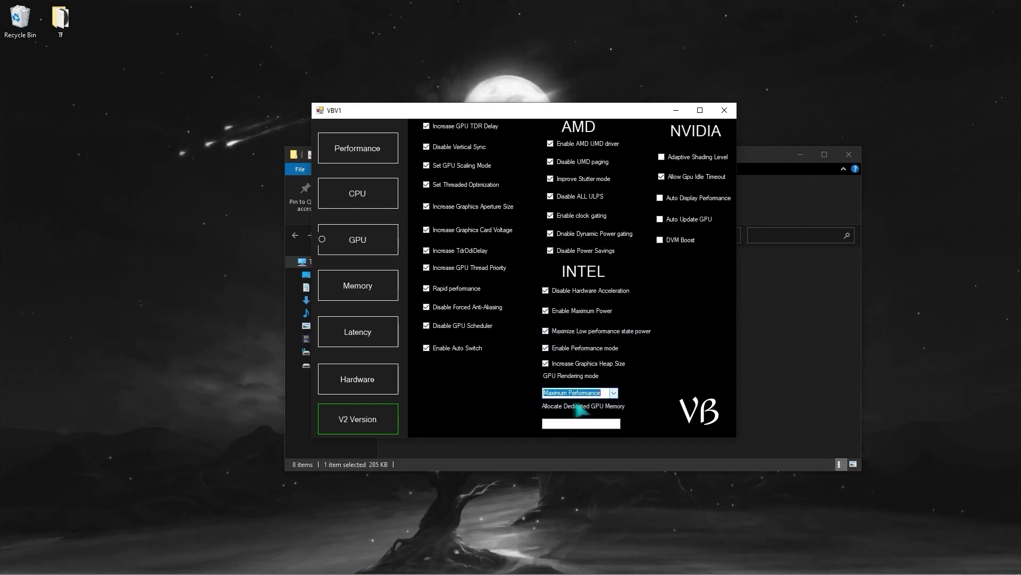
pyautogui.click(600, 423)
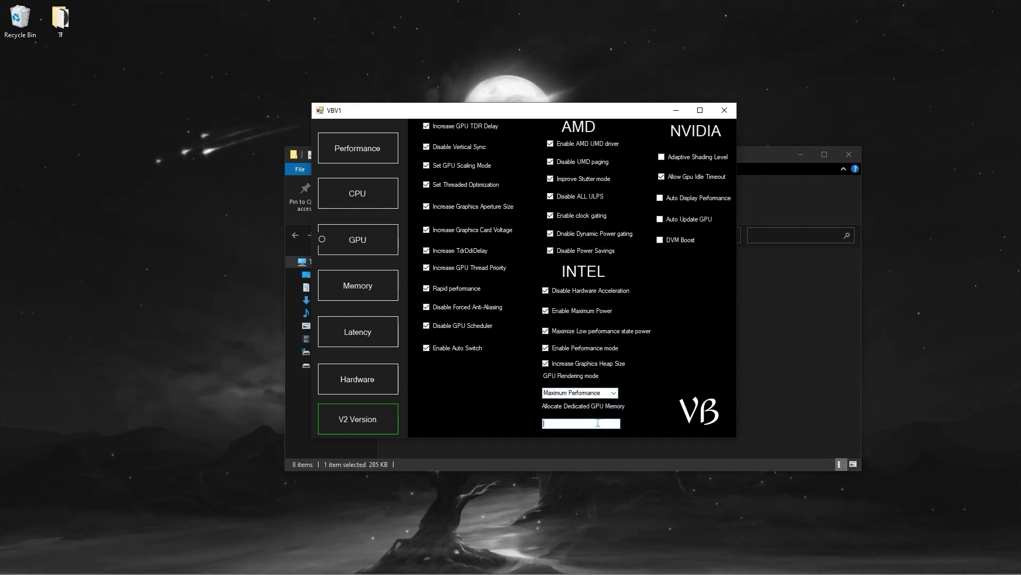
pyautogui.write('1000')
# Enable NVIDIA Adaptive Shading Level, Auto Display Performance, Auto Update GPU and DVM Boost, and toggle Allow Gpu Idle Timeout.
pyautogui.click(662, 157)
pyautogui.click(661, 177)
pyautogui.click(661, 198)
pyautogui.click(661, 219)
pyautogui.click(660, 239)
# Enable the ten memory tweaks from Enable Large System Cache through System Cache Limit.
pyautogui.click(382, 291)
pyautogui.click(422, 127)
pyautogui.click(422, 148)
pyautogui.click(423, 167)
pyautogui.click(423, 188)
pyautogui.click(423, 209)
pyautogui.click(423, 229)
pyautogui.click(423, 250)
pyautogui.click(423, 272)
pyautogui.click(423, 291)
pyautogui.click(423, 311)
# Set Memory Cache Limit, Minimum Threshold and Minimum Threshold Limit to 0, Memory Interval Secs to 3, and Memory Object and Time Limits to 4000.
pyautogui.write('0')
pyautogui.click(464, 385)
pyautogui.write('3')
pyautogui.click(462, 416)
pyautogui.write('0')
pyautogui.click(585, 139)
pyautogui.write('4000')
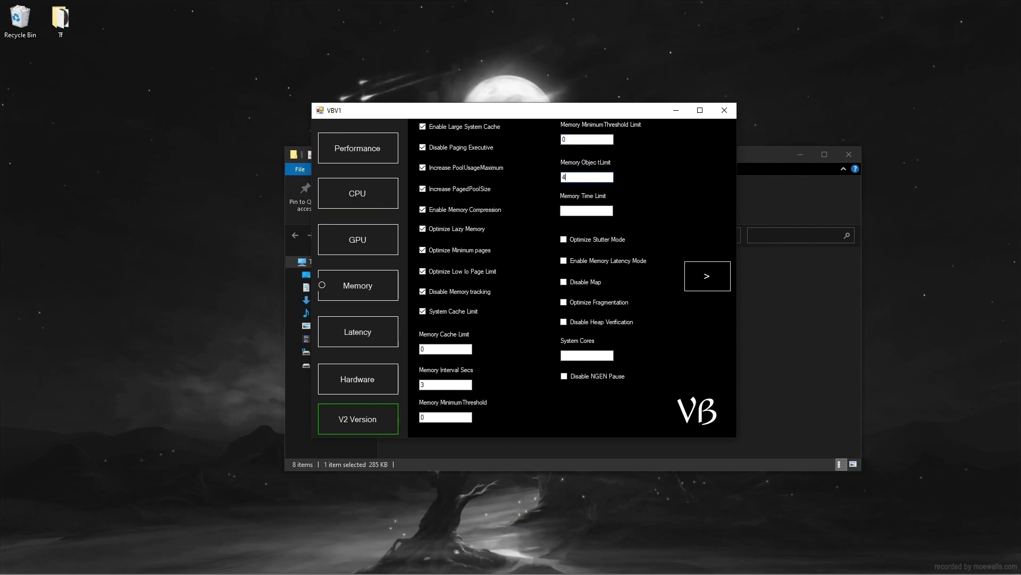
# Enable the memory tweaks from Optimize Stutter Mode through Disable Heap Verification, plus Disable NGEN Pause.
pyautogui.click(564, 260)
pyautogui.click(565, 282)
pyautogui.click(565, 302)
pyautogui.click(565, 322)
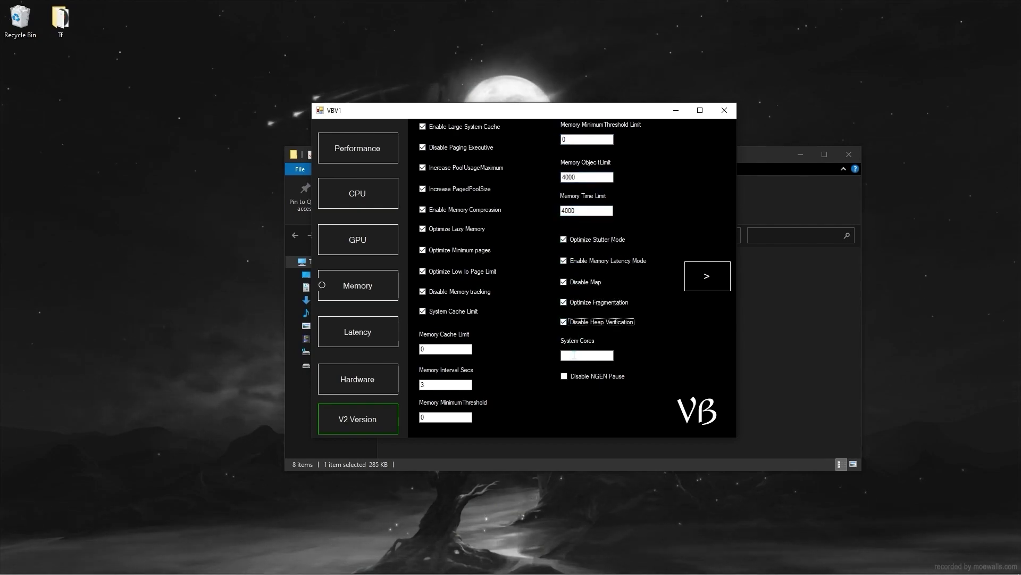
pyautogui.click(565, 377)
# On the second memory page, enable NUMA optimization, Disable memory compression and physical address extension, and set the standby list to 1000 and kernel stack to 1500.
pyautogui.click(700, 283)
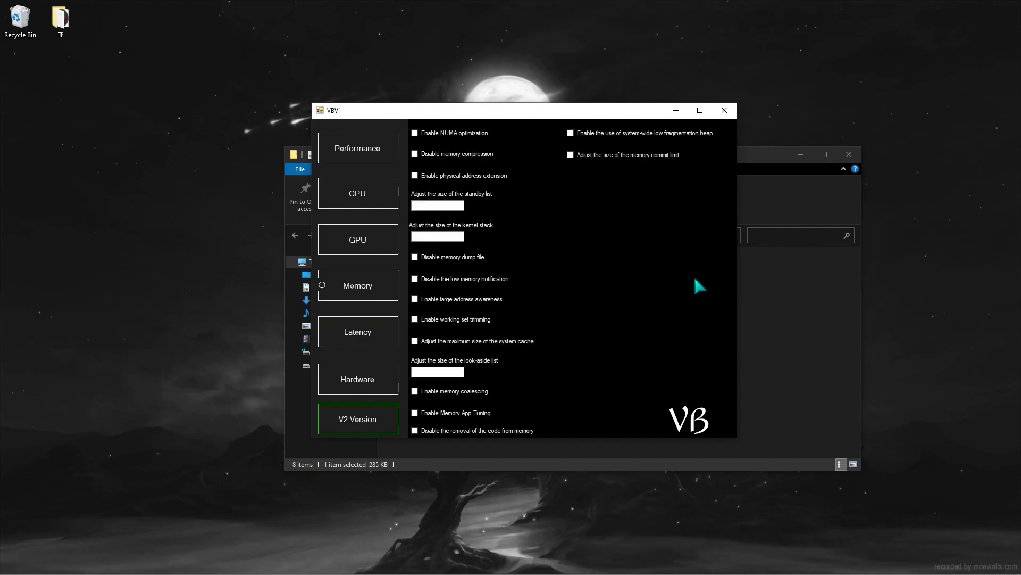
pyautogui.click(463, 133)
pyautogui.click(463, 153)
pyautogui.click(462, 176)
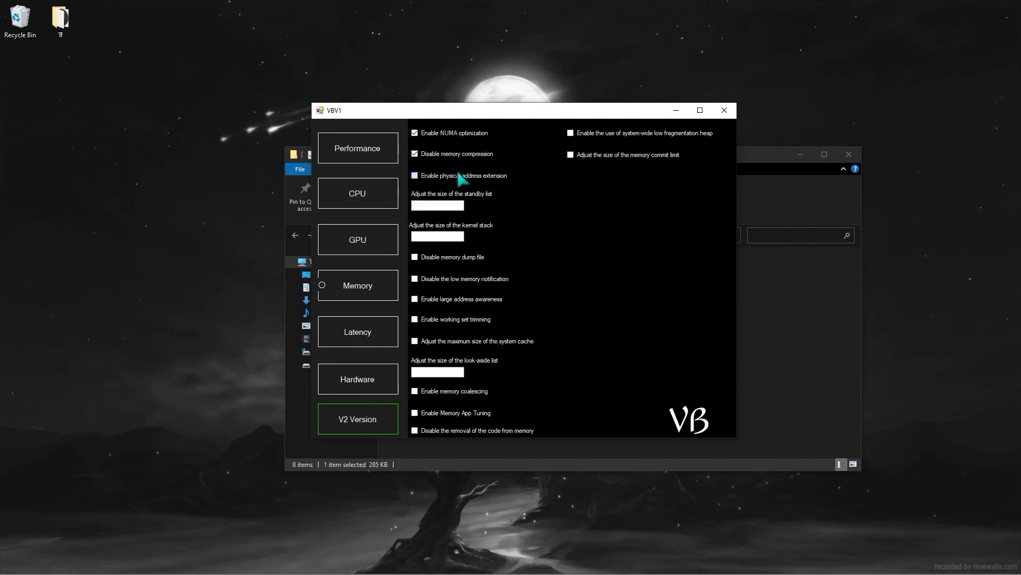
pyautogui.click(452, 207)
pyautogui.write('1000')
pyautogui.click(450, 236)
pyautogui.write('1500')
# Enable the tweaks from Disable memory dump file through the maximum system cache size adjustment, and set the look-aside list size to 1000.
pyautogui.click(433, 257)
pyautogui.click(433, 279)
pyautogui.click(434, 299)
pyautogui.click(436, 319)
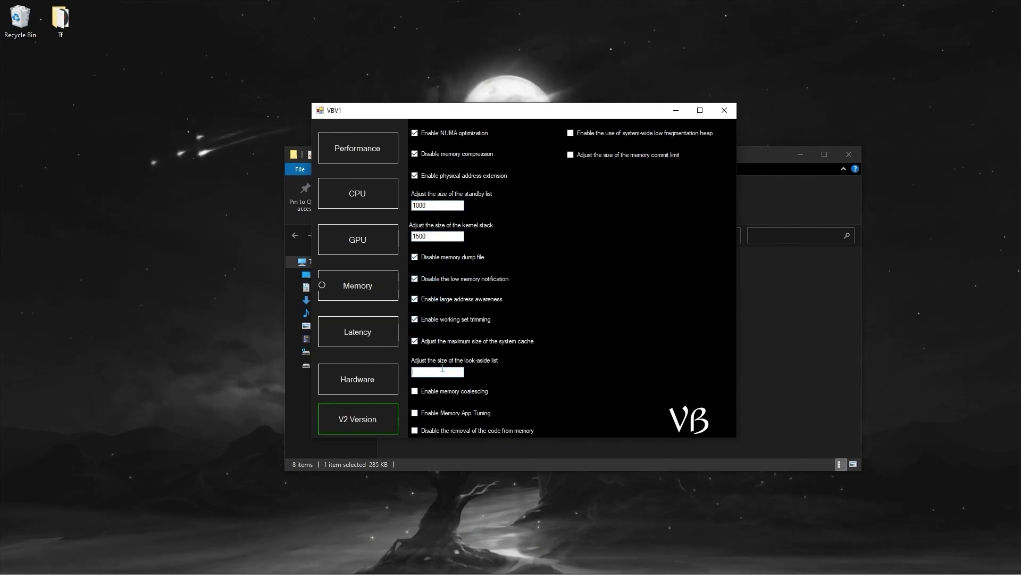
pyautogui.write('1000')
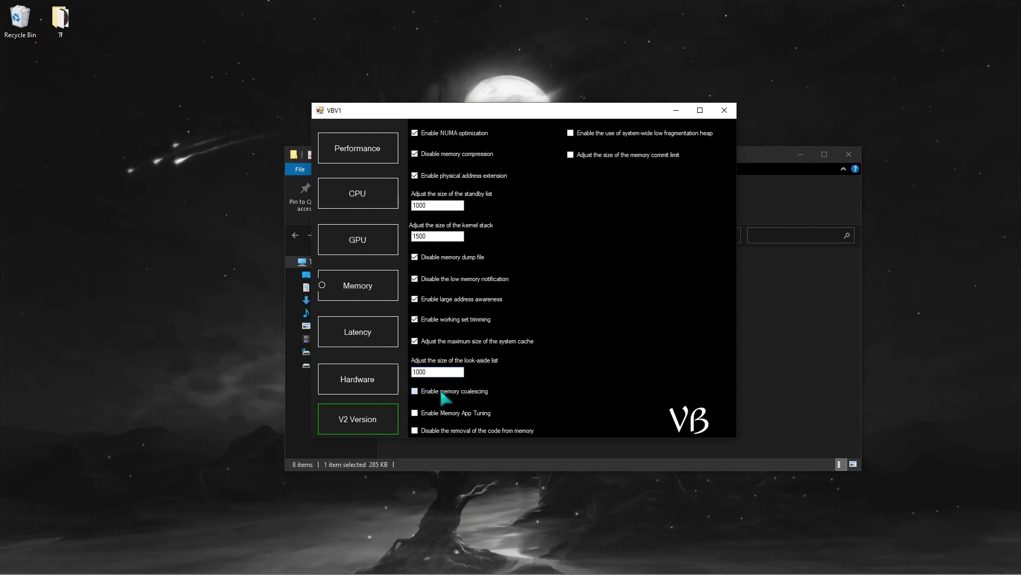
# Enable memory coalescing, Memory App Tuning, Disable the removal of the code from memory, system-wide low fragmentation heap and the memory commit limit adjustment.
pyautogui.click(447, 429)
pyautogui.click(599, 133)
pyautogui.click(598, 155)
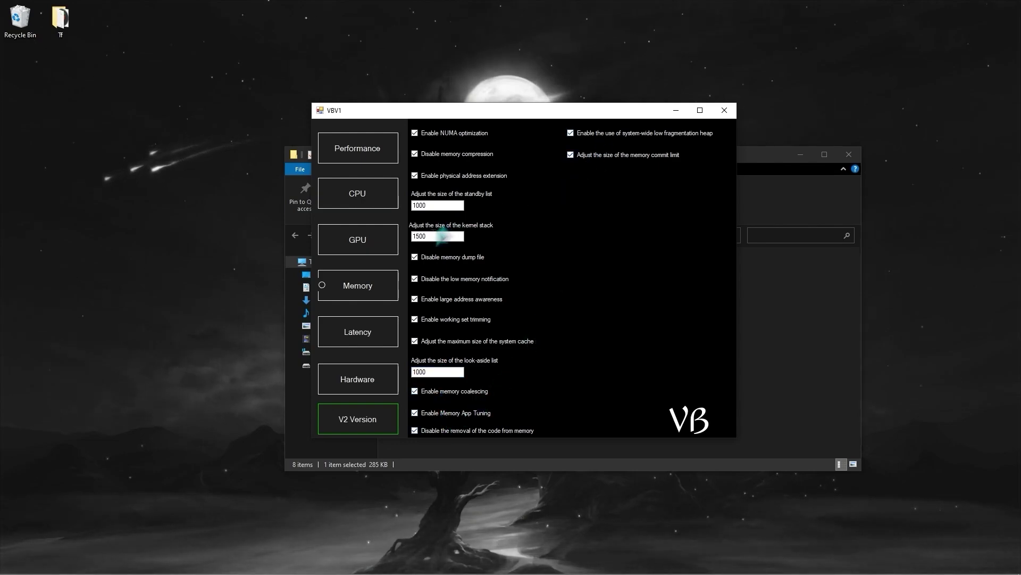
# Enable all latency tweaks from Disable Large Send Offload through Enable TCPA, and set Initial Rtt to its maximum.
pyautogui.click(375, 344)
pyautogui.click(423, 135)
pyautogui.click(423, 155)
pyautogui.click(424, 174)
pyautogui.click(424, 195)
pyautogui.click(424, 217)
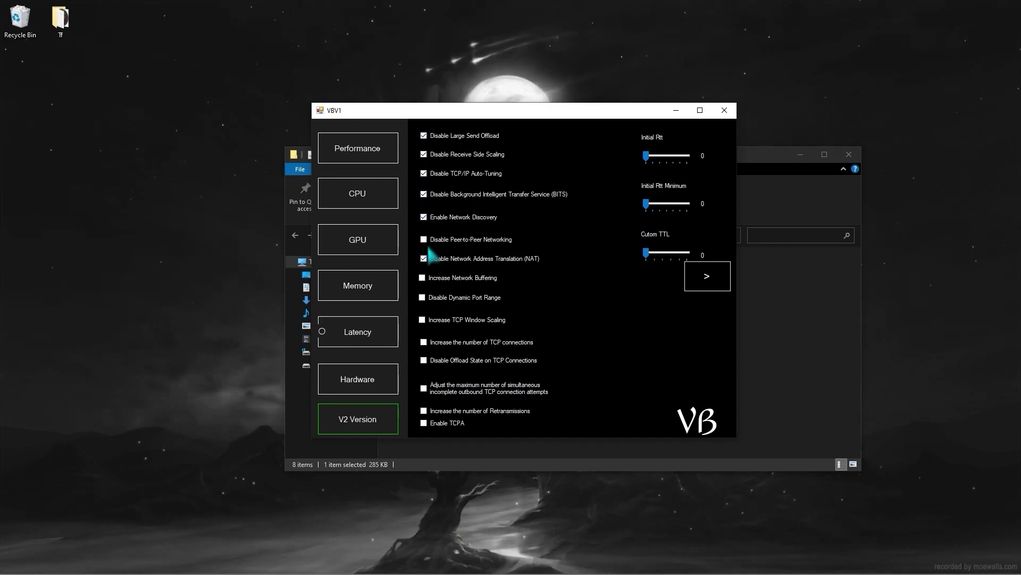
pyautogui.click(421, 277)
pyautogui.click(422, 297)
pyautogui.click(422, 320)
pyautogui.click(424, 342)
pyautogui.click(423, 388)
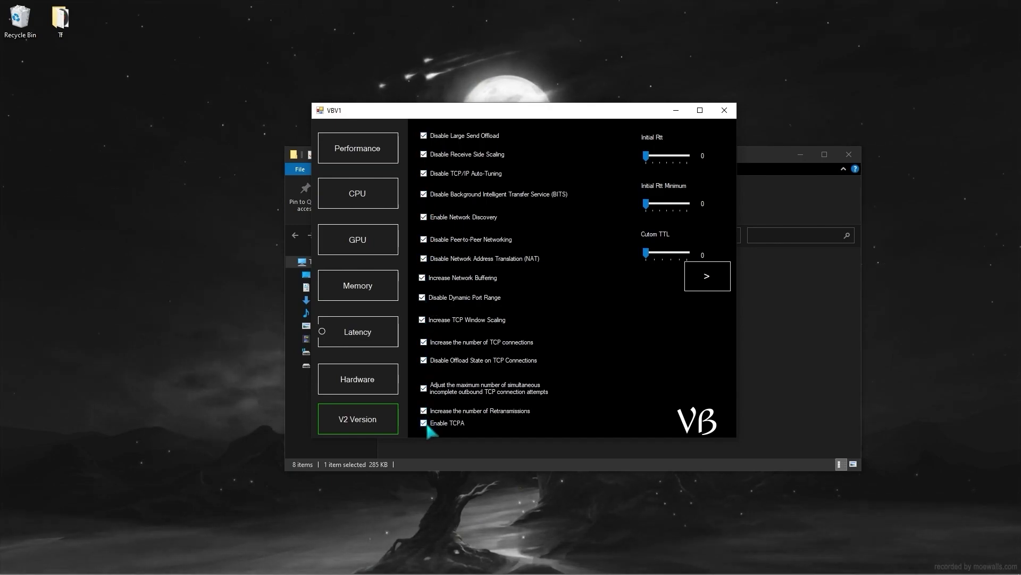
pyautogui.moveTo(646, 156); pyautogui.dragTo(731, 155)
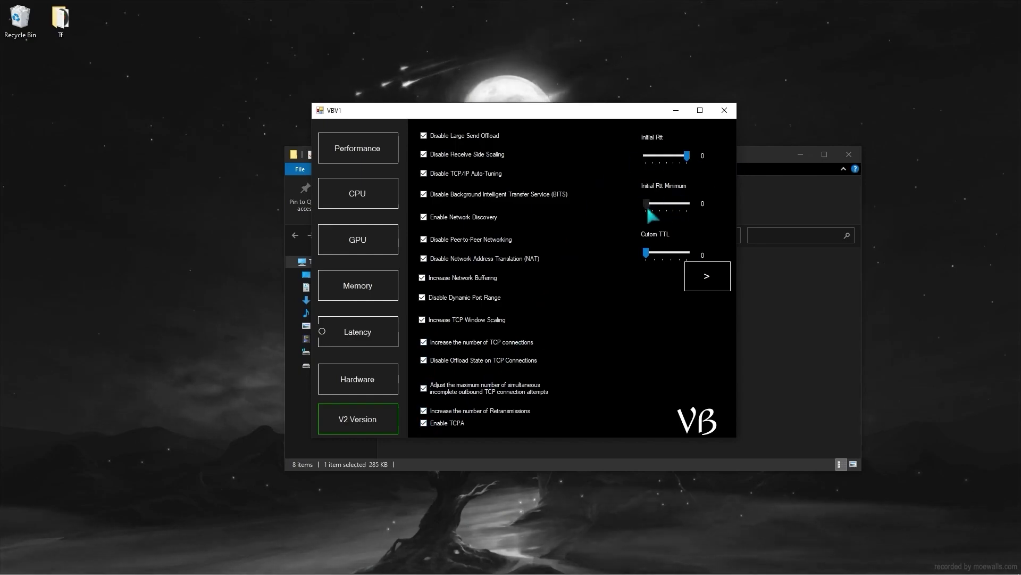
# Enable the second page of latency tweaks, from Optimize Ethernet through Increase Cache Entry limit.
pyautogui.click(707, 276)
pyautogui.click(460, 154)
pyautogui.click(444, 191)
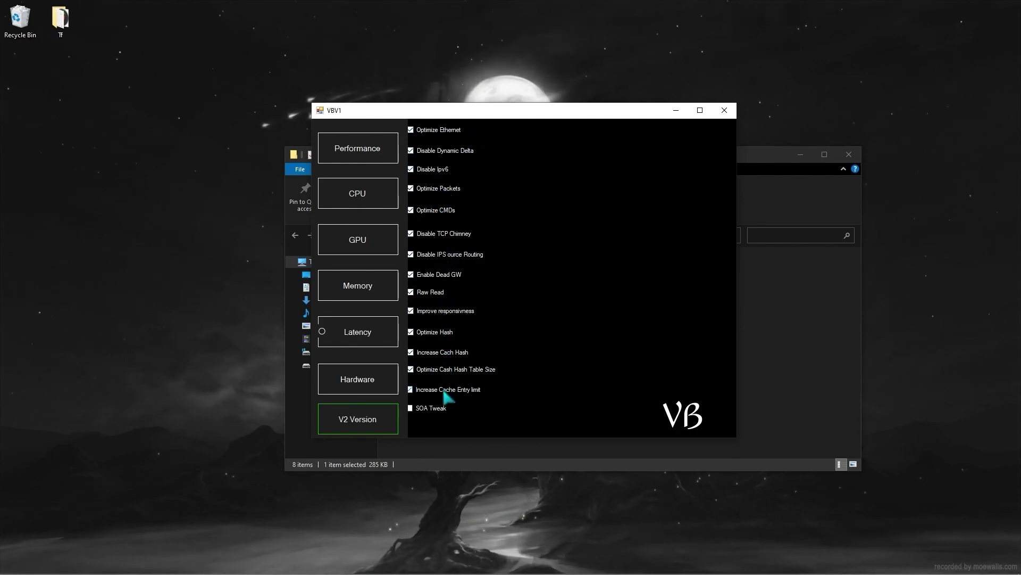
# Set Mouse Polling to 1000, queue size to minimum, both mouse thresholds to 12, buffer size to 8192, Mouse to Live to 1, and enable FlushQueue.
pyautogui.click(356, 380)
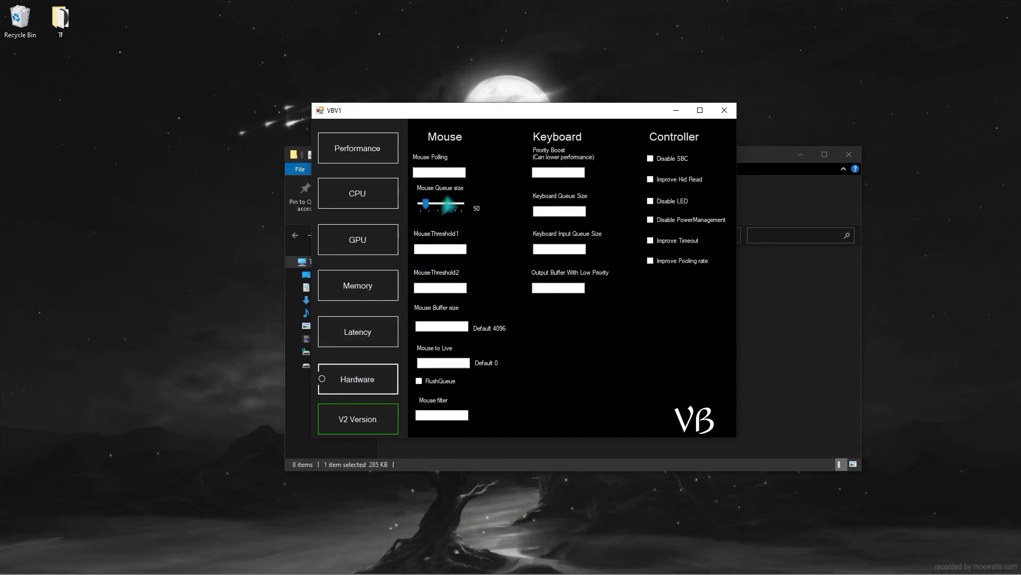
pyautogui.write('1')
pyautogui.rightClick(446, 171)
pyautogui.press('Escape')
pyautogui.write('000')
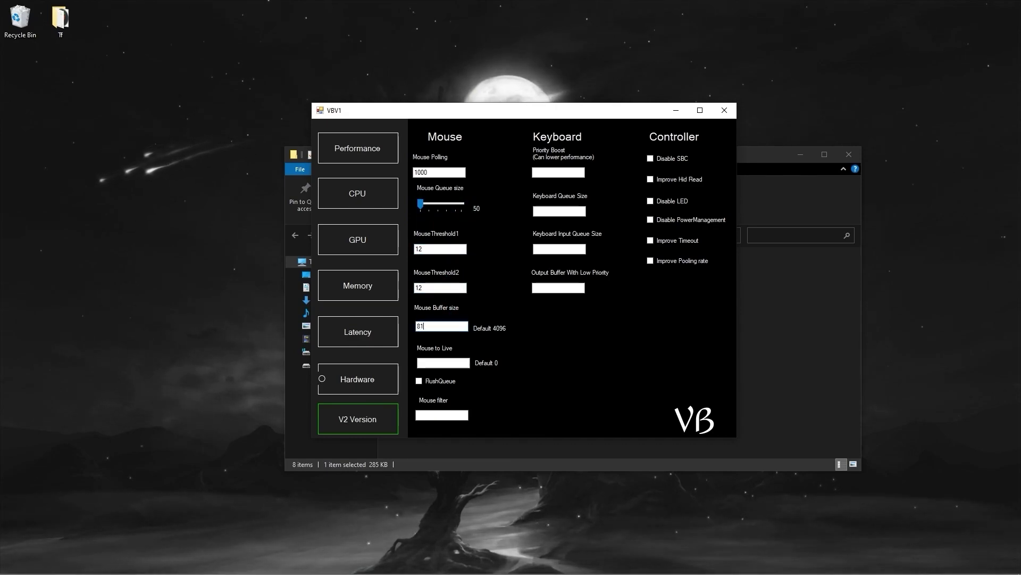
pyautogui.click(453, 360)
pyautogui.click(444, 382)
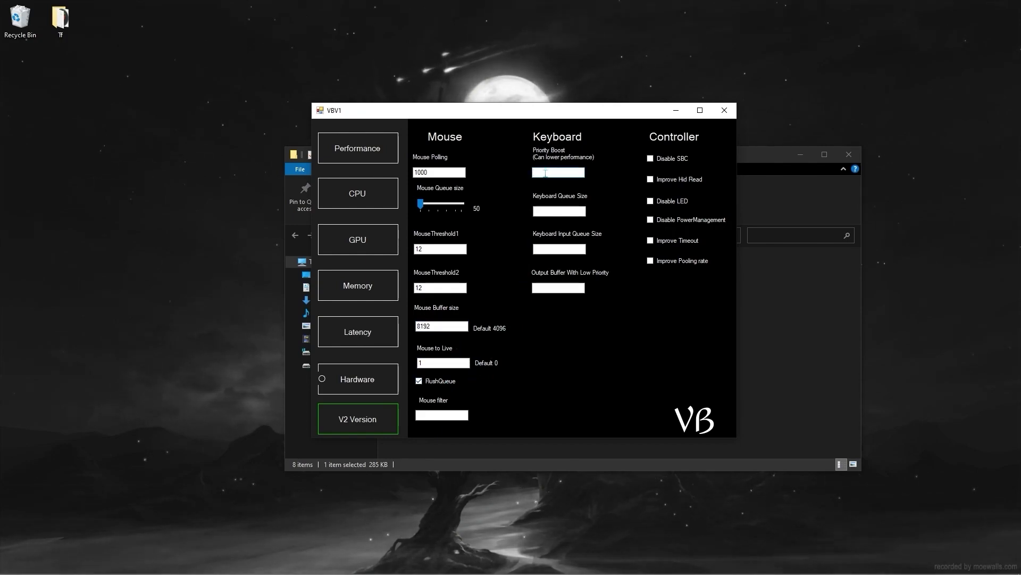
# Set keyboard Priority Boost to 0 and both keyboard queue sizes to 25, and enable Disable SBC for the controller.
pyautogui.click(552, 212)
pyautogui.write('25')
pyautogui.click(552, 248)
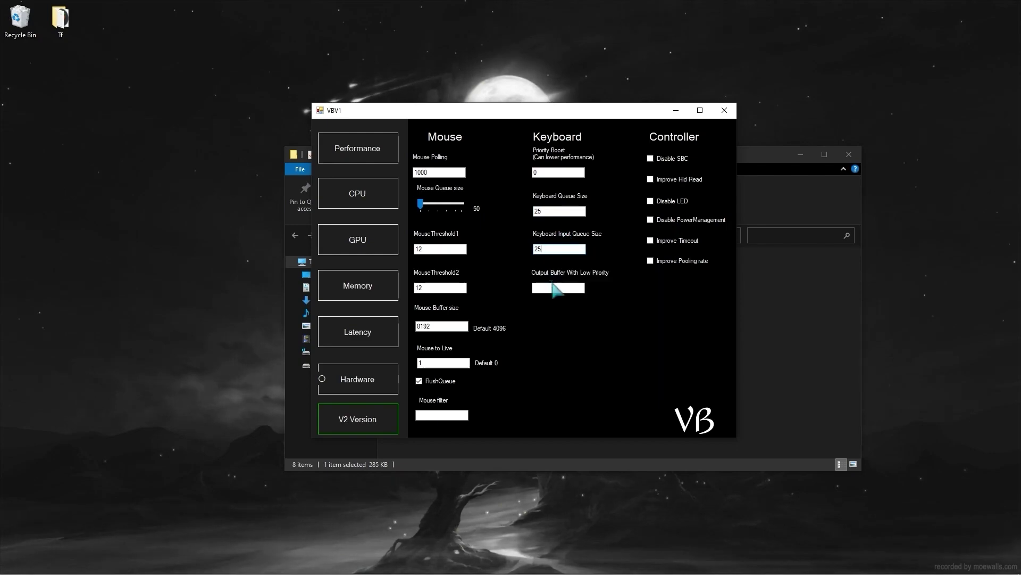
pyautogui.click(650, 158)
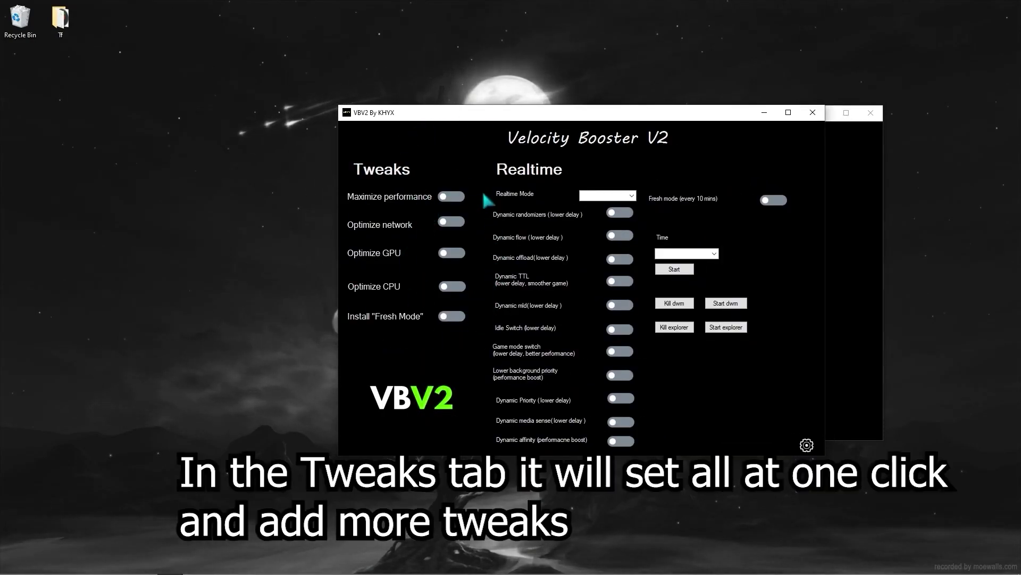
# In Velocity Booster V2, enable Maximize performance, Optimize network, Optimize GPU, Optimize CPU and Install "Fresh Mode", continuing past any errors.
pyautogui.click(452, 197)
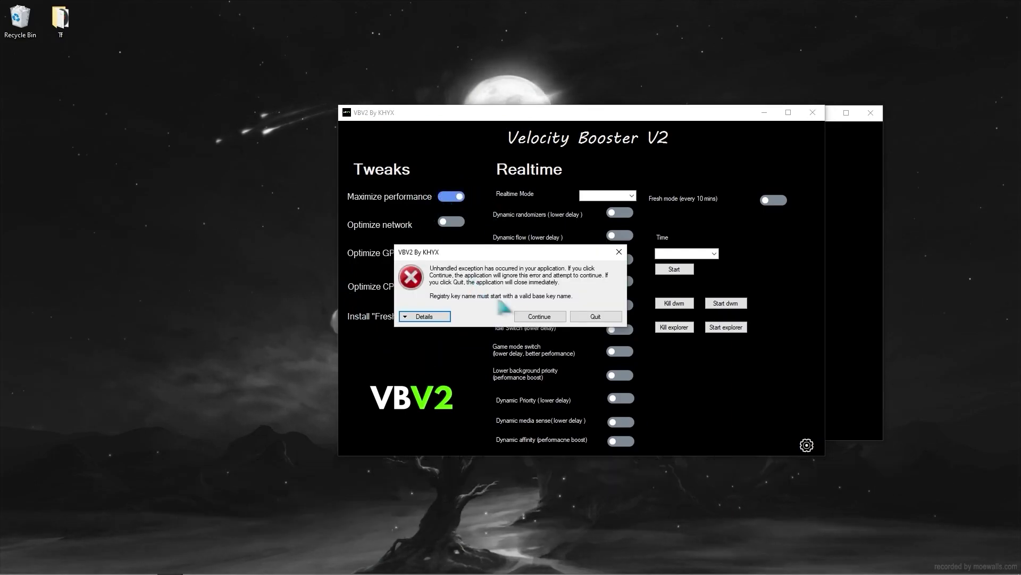
pyautogui.click(534, 317)
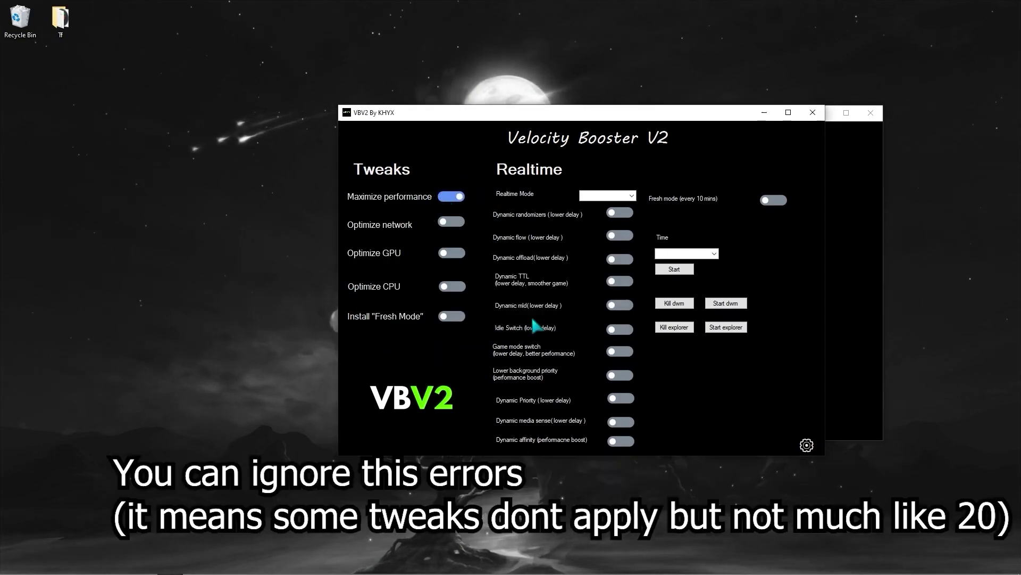
pyautogui.click(457, 222)
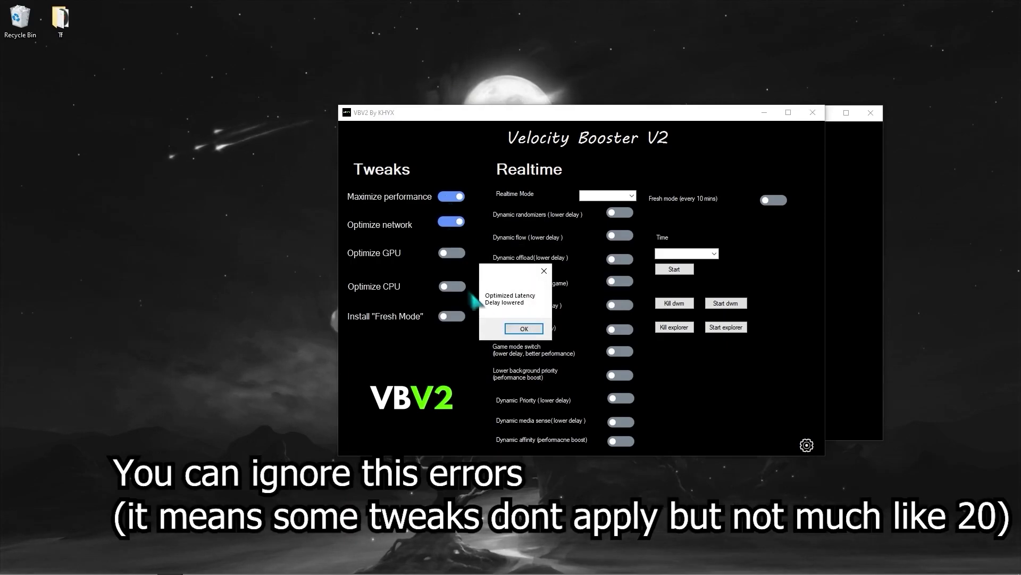
pyautogui.click(522, 329)
pyautogui.click(454, 254)
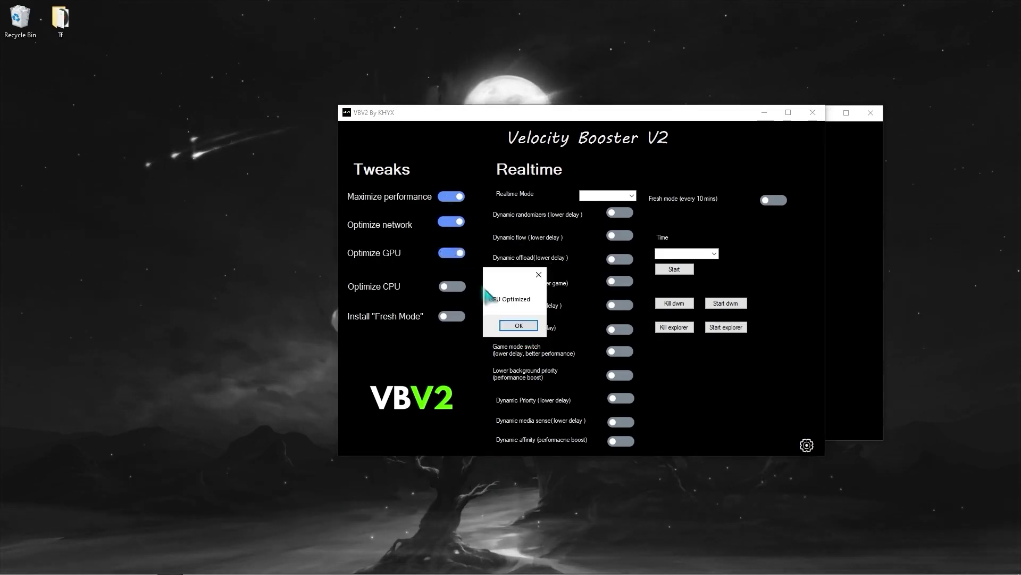
pyautogui.click(518, 325)
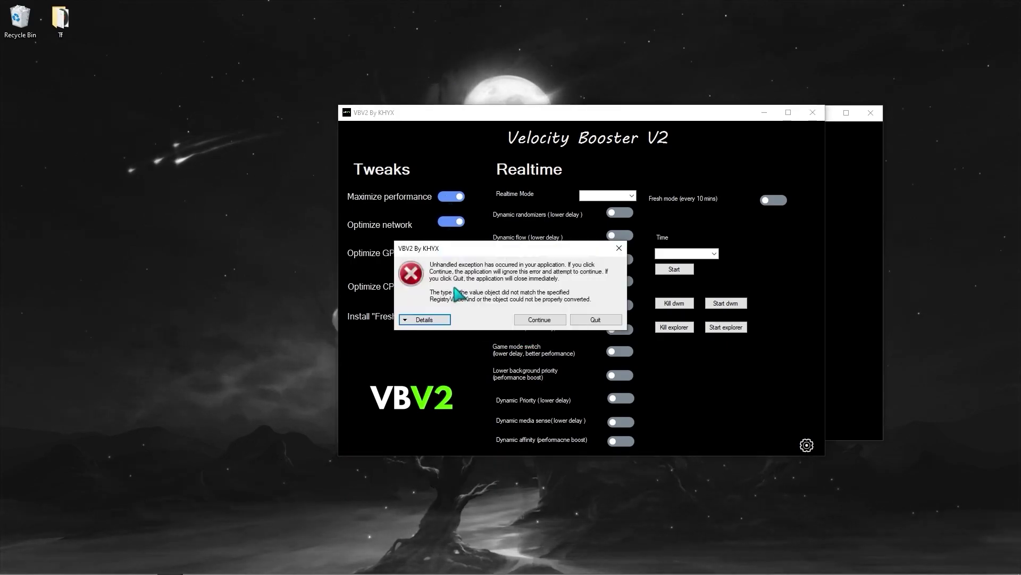
pyautogui.click(540, 321)
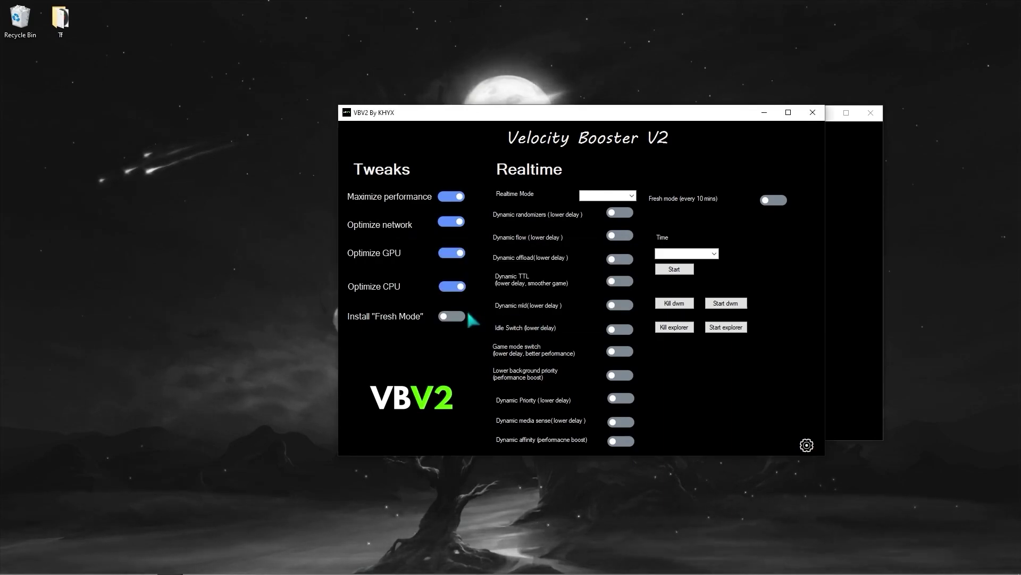
pyautogui.click(451, 318)
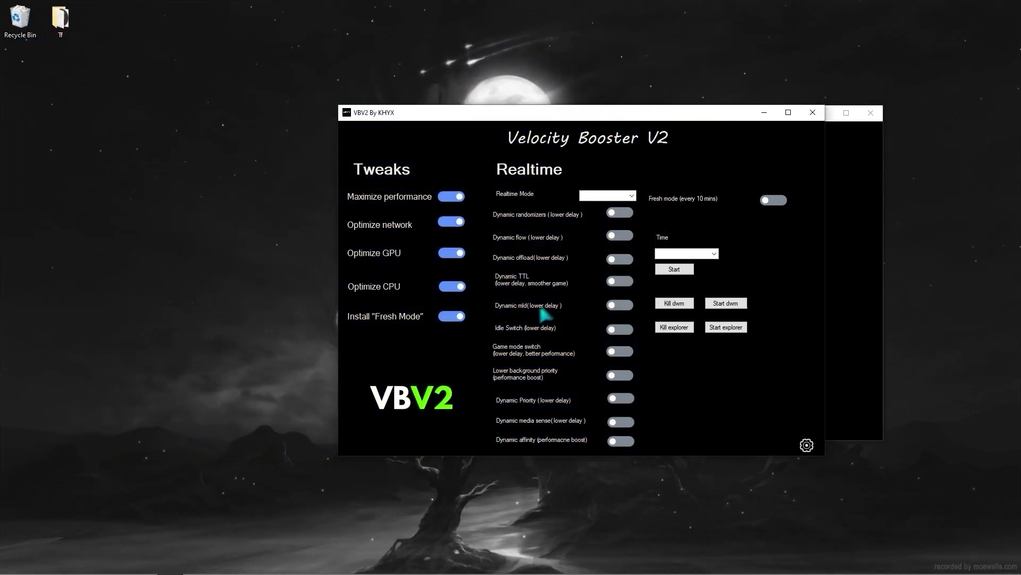
# Set Realtime Mode to Random and enable all realtime features from Dynamic randomizers through Dynamic affinity.
pyautogui.click(631, 196)
pyautogui.click(609, 212)
pyautogui.click(613, 213)
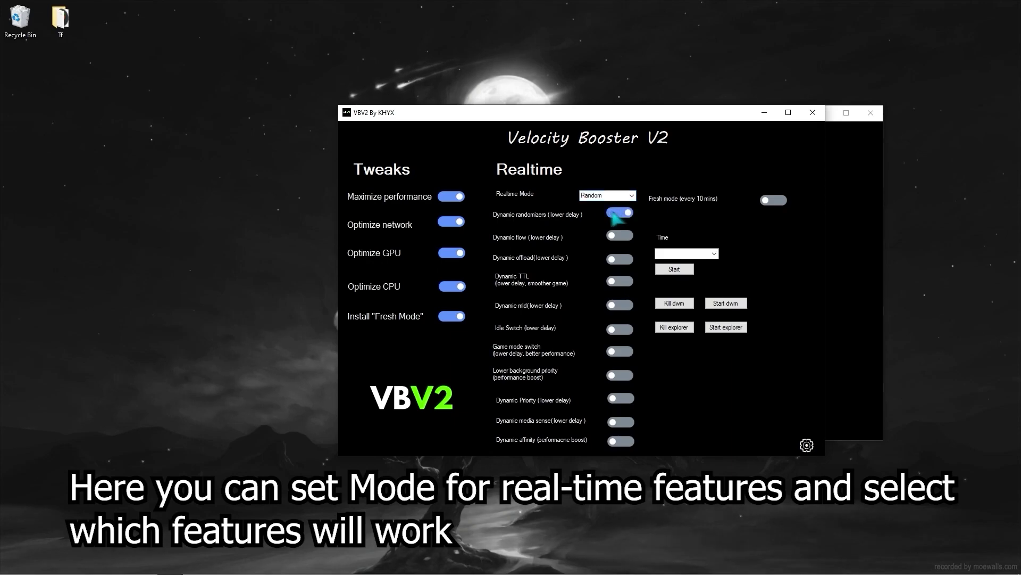
pyautogui.click(612, 235)
pyautogui.click(613, 261)
pyautogui.click(596, 282)
pyautogui.click(586, 305)
pyautogui.click(584, 328)
pyautogui.click(572, 350)
pyautogui.click(571, 374)
pyautogui.click(568, 399)
pyautogui.click(566, 421)
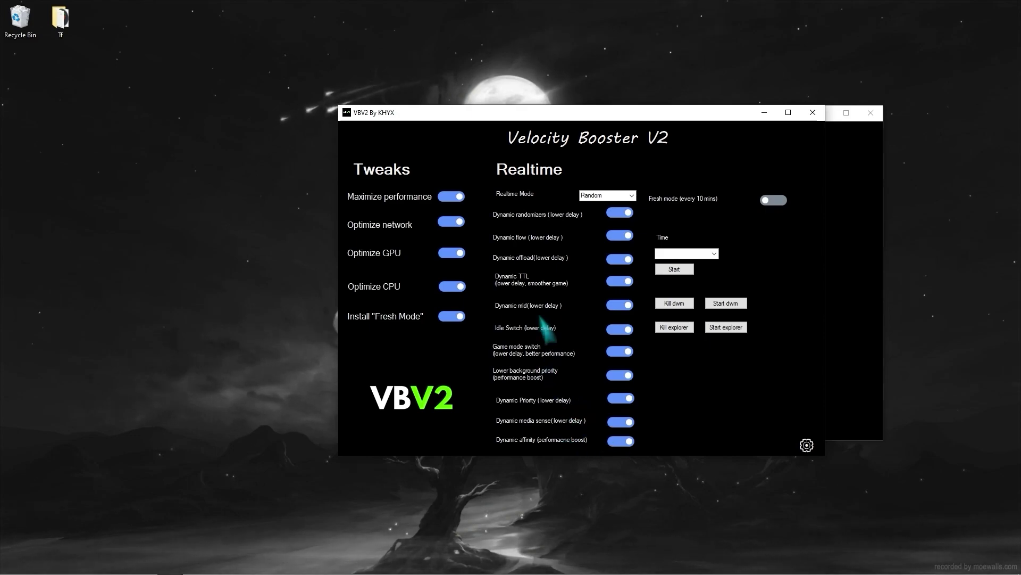
# Enable Fresh mode every 10 minutes, set the realtime interval to 5 s and start it.
pyautogui.click(774, 200)
pyautogui.click(715, 254)
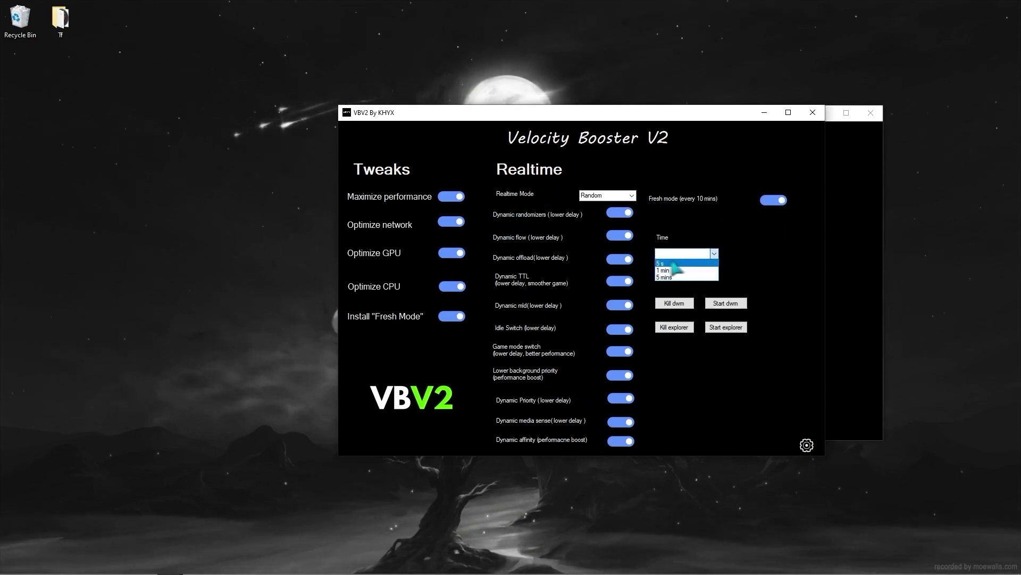
pyautogui.click(671, 263)
pyautogui.click(674, 269)
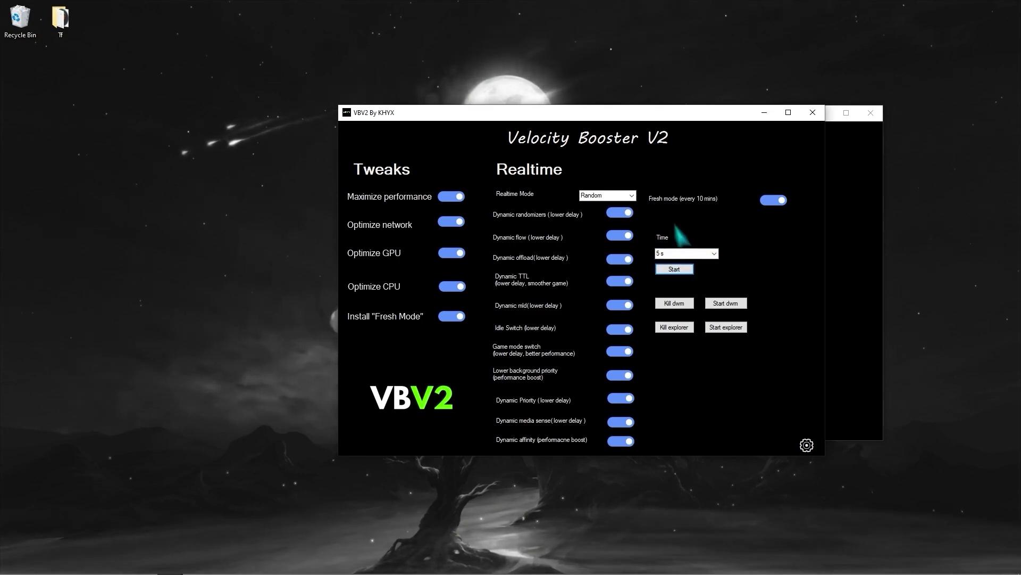
# Turn off Dynamic randomizers, flow, offload and TTL, and load the saved config to restore the realtime settings.
pyautogui.click(805, 445)
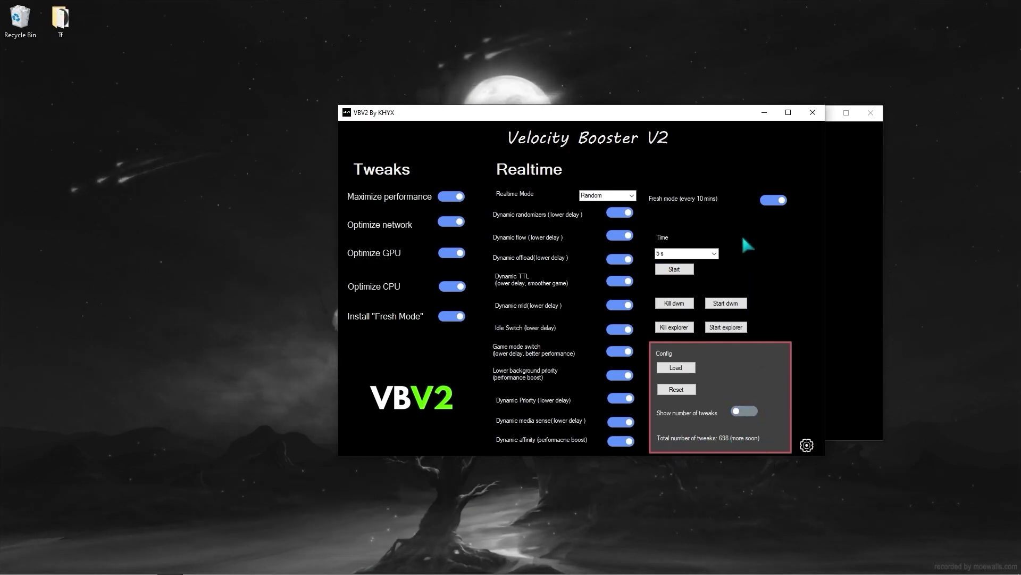
pyautogui.click(620, 235)
pyautogui.click(622, 259)
pyautogui.click(628, 281)
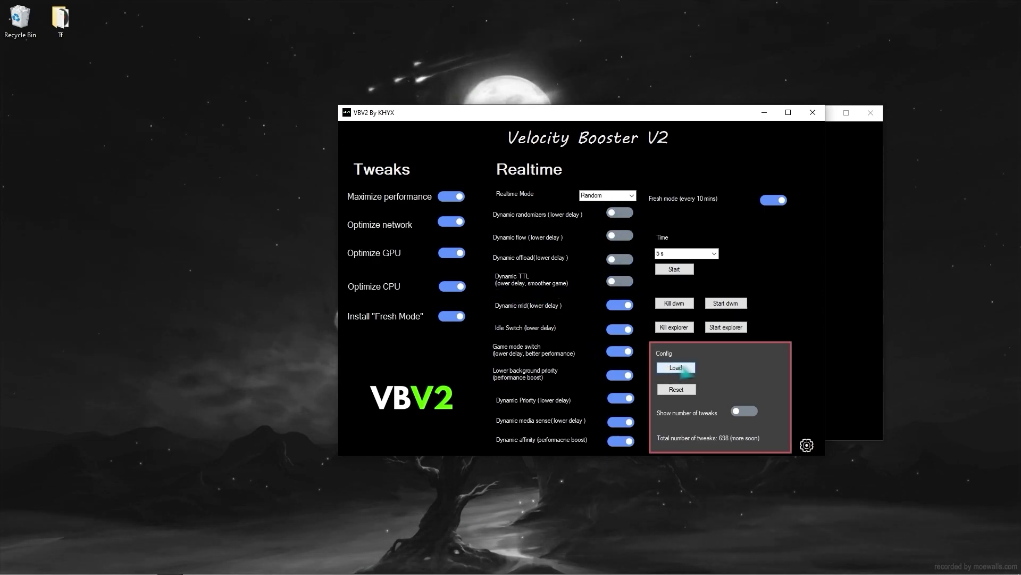
pyautogui.click(681, 369)
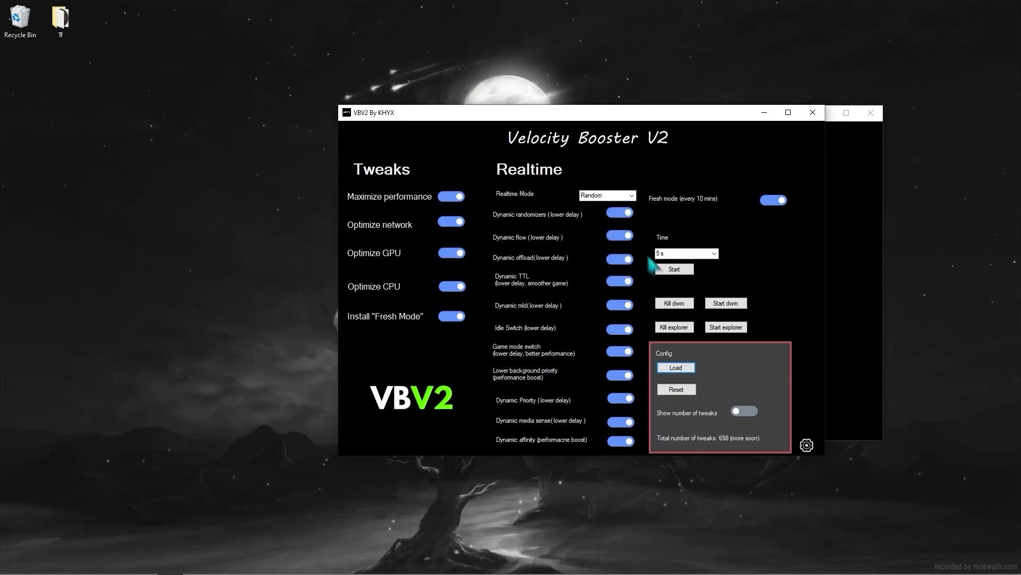